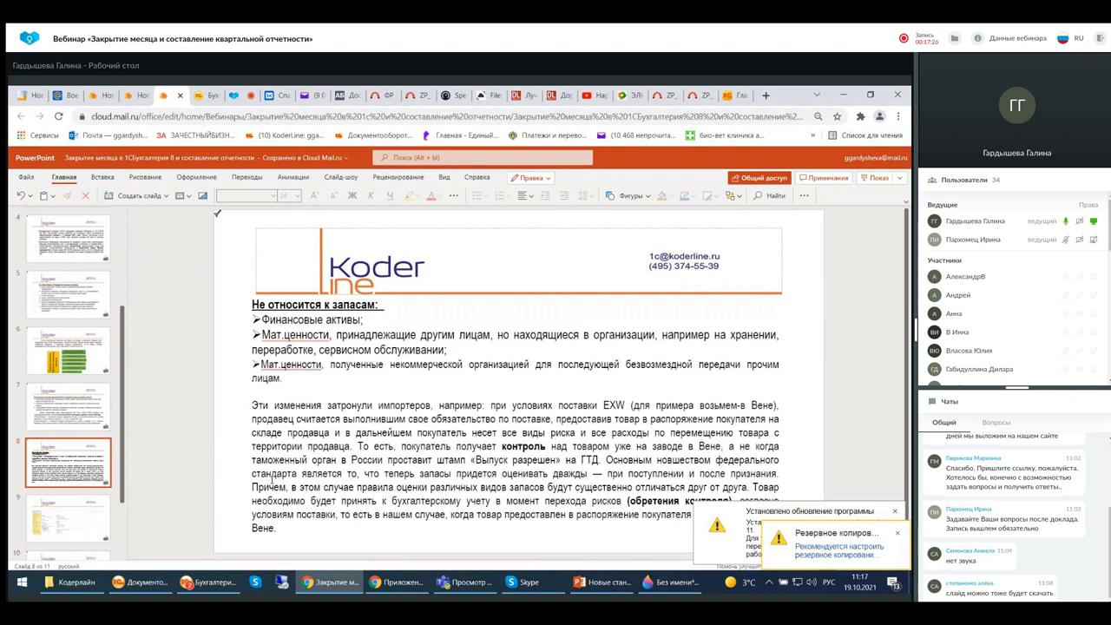
Step: Finish viewing slide 8 and show slide 9 with the menu path to the accounting policy, selecting its screenshot
scroll(270, 478, down, 1)
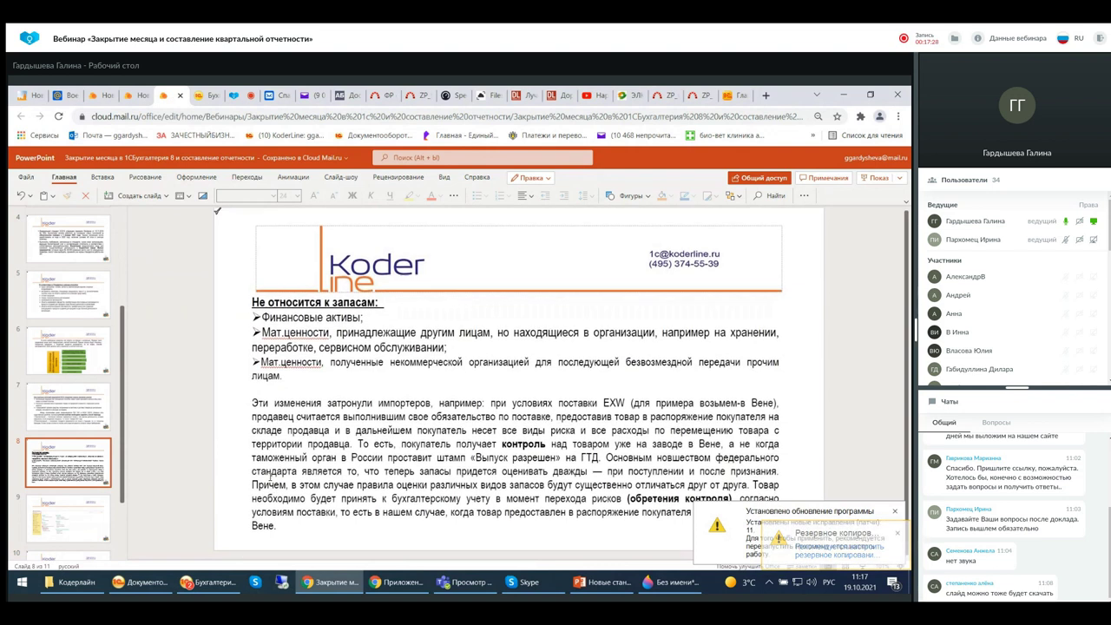
click(62, 531)
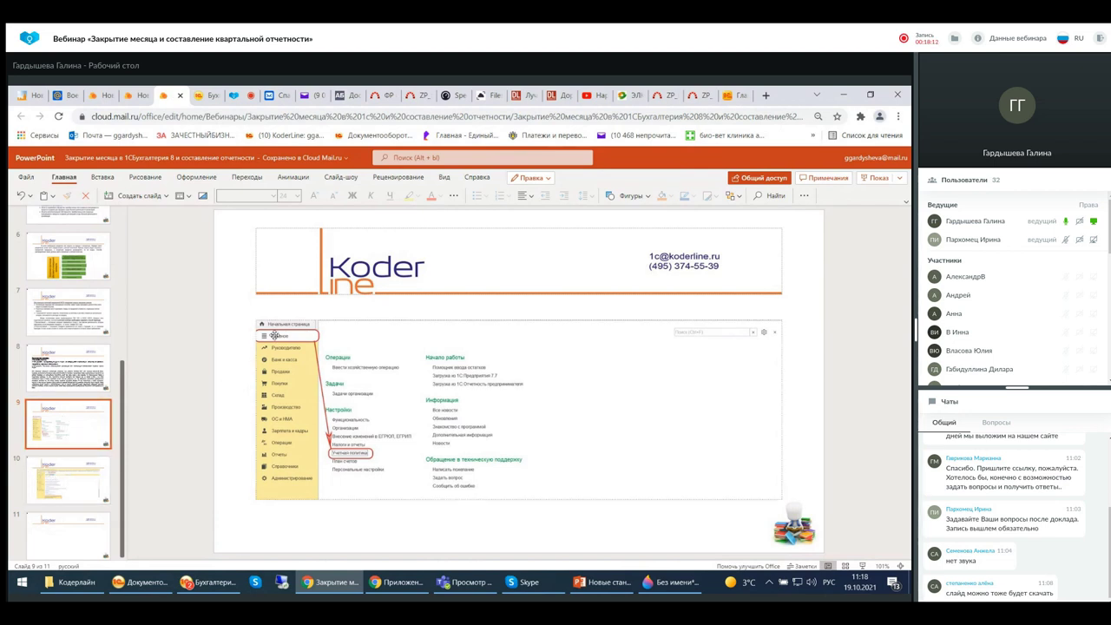
click(357, 426)
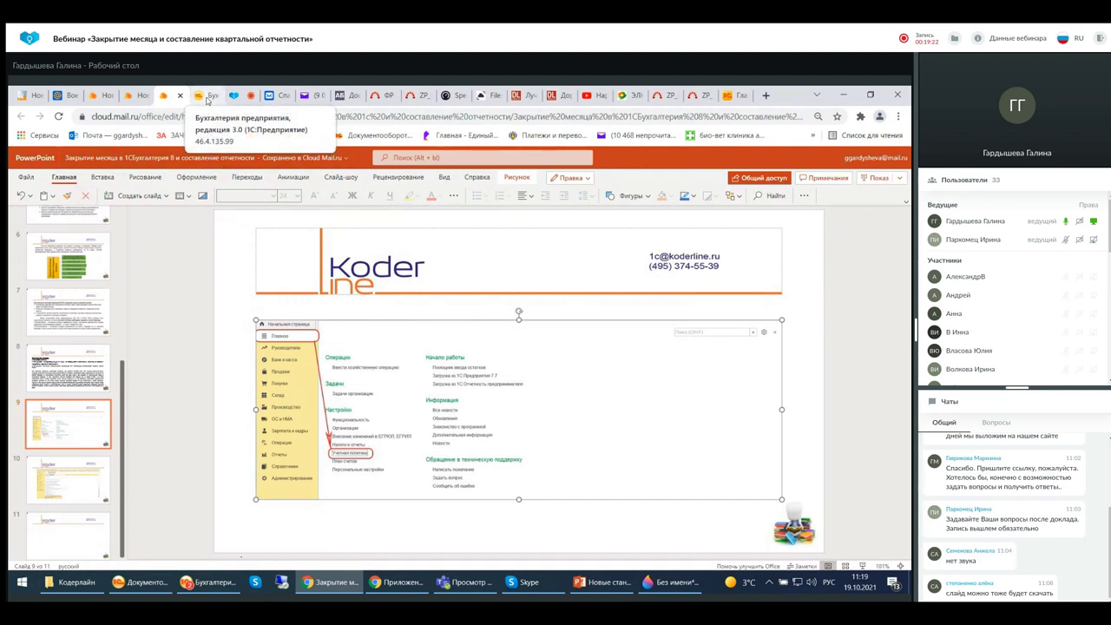
Step: Switch to the 1C «Бухгалтерия предприятия» demo base and open the «Функциональность» settings
click(207, 98)
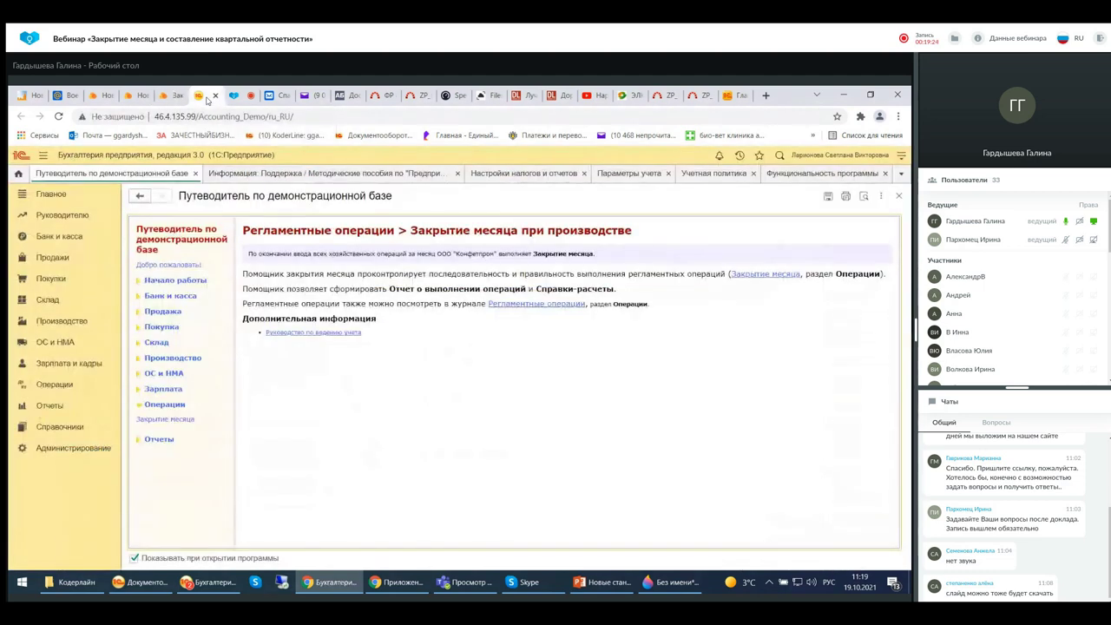
click(50, 194)
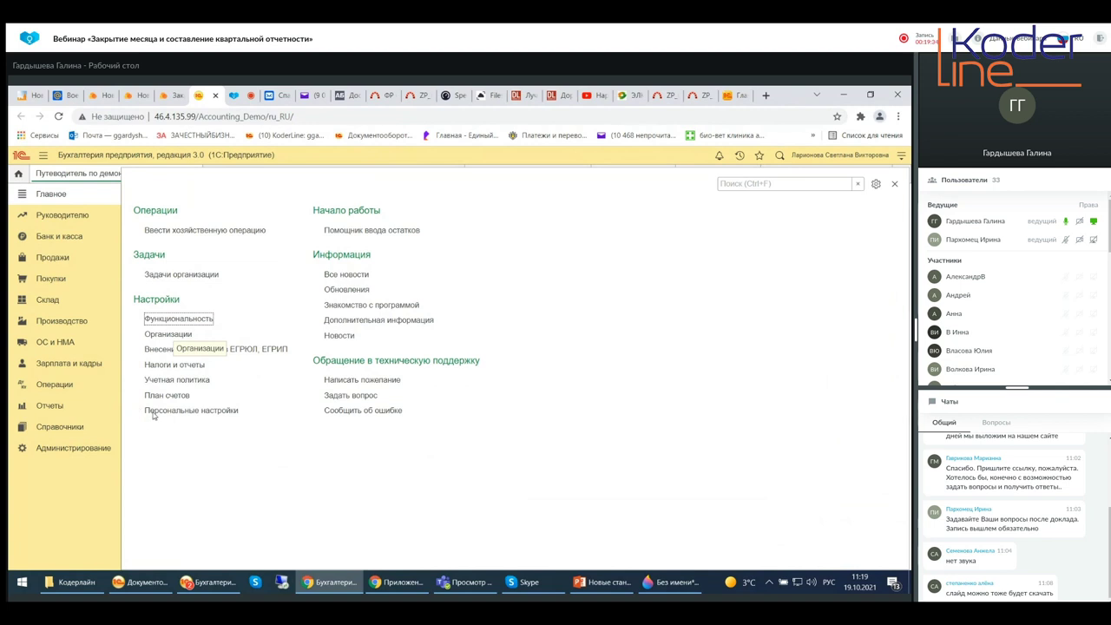
click(177, 321)
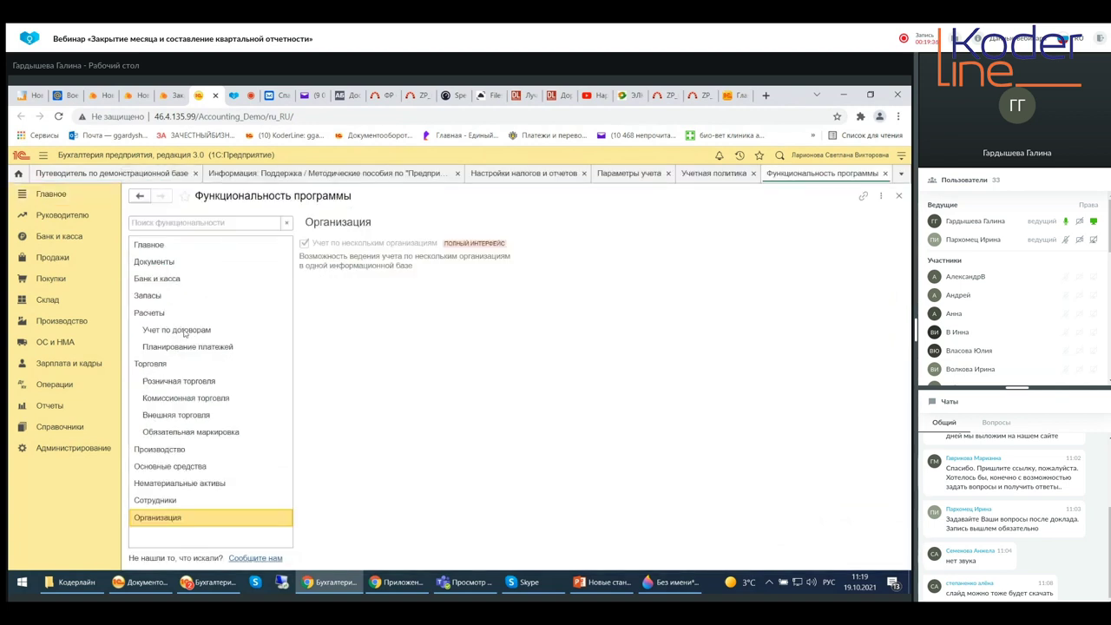
Step: Review the «Главное», «Организация» and «Банк и касса» functionality sections, and close the settings
click(150, 249)
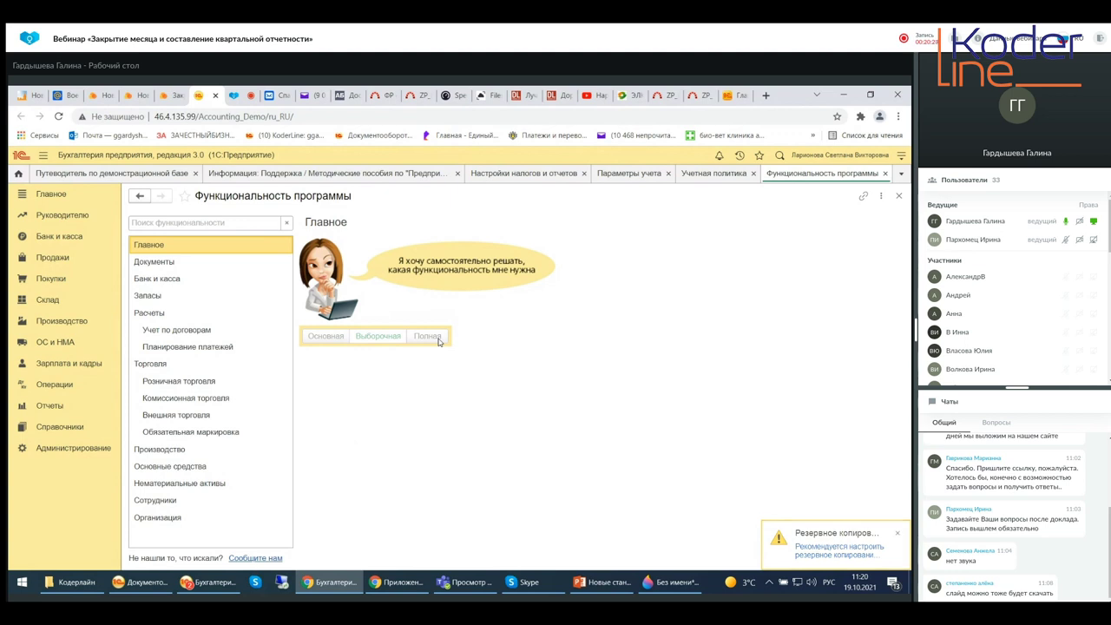
click(158, 519)
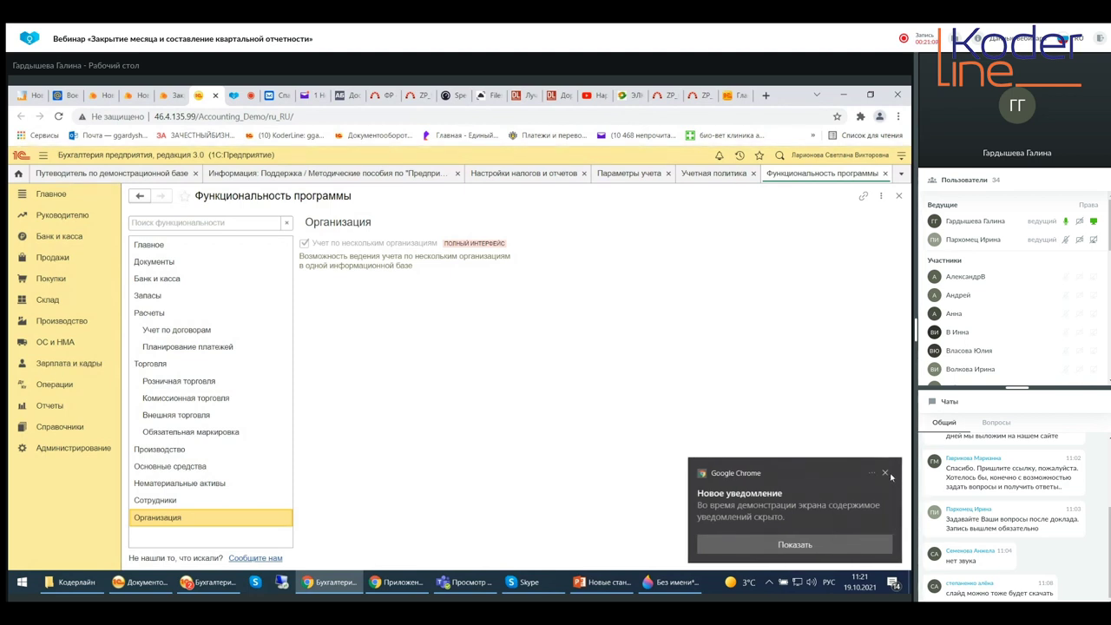
click(885, 473)
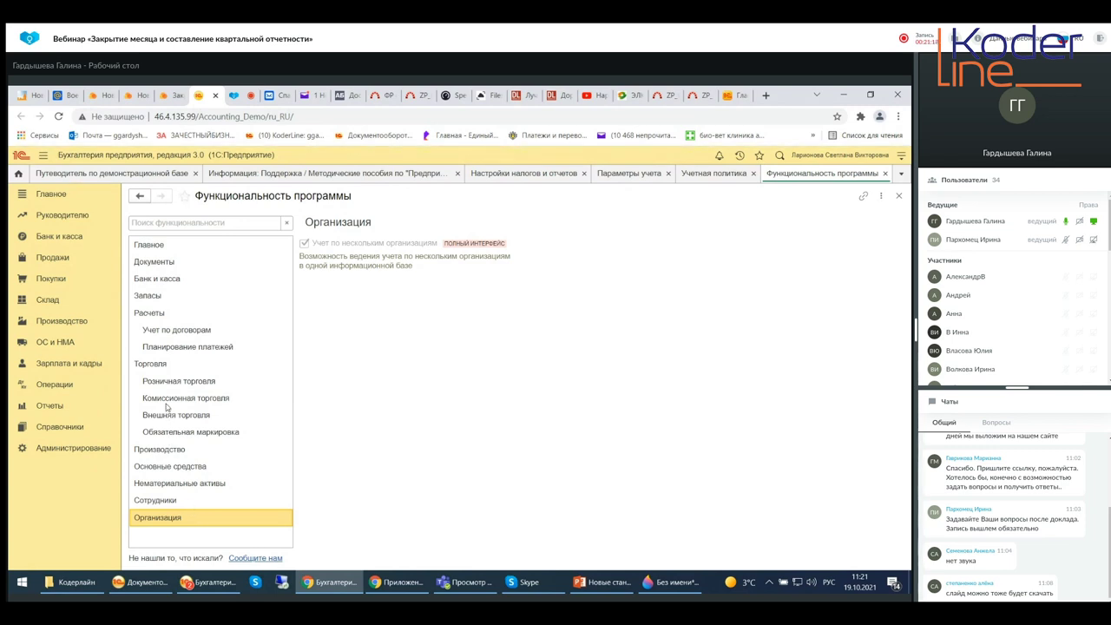
click(148, 281)
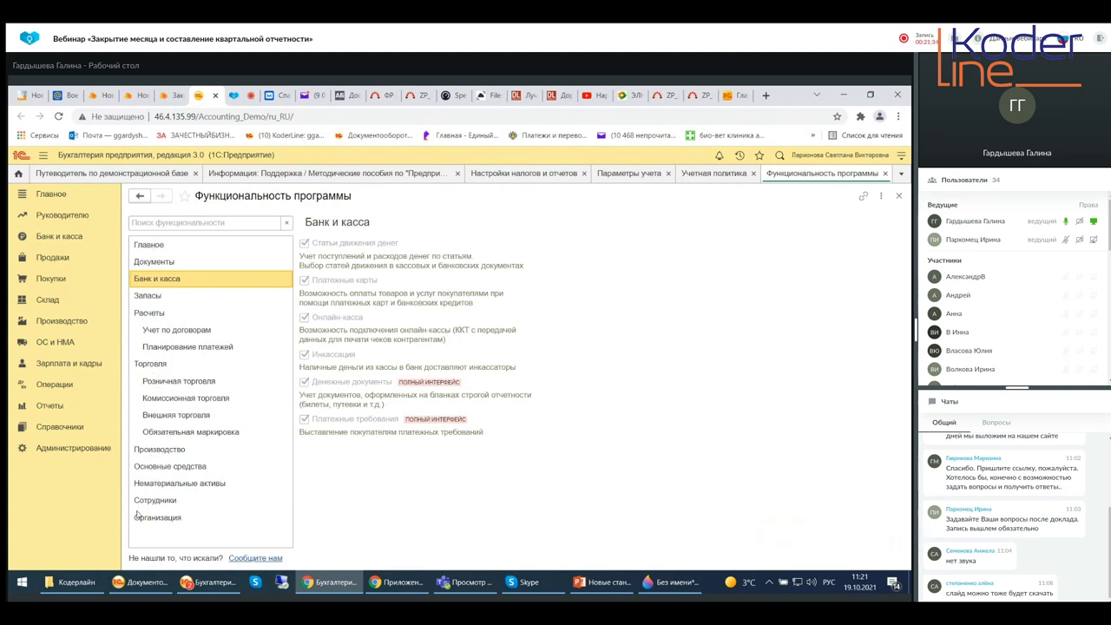
click(884, 174)
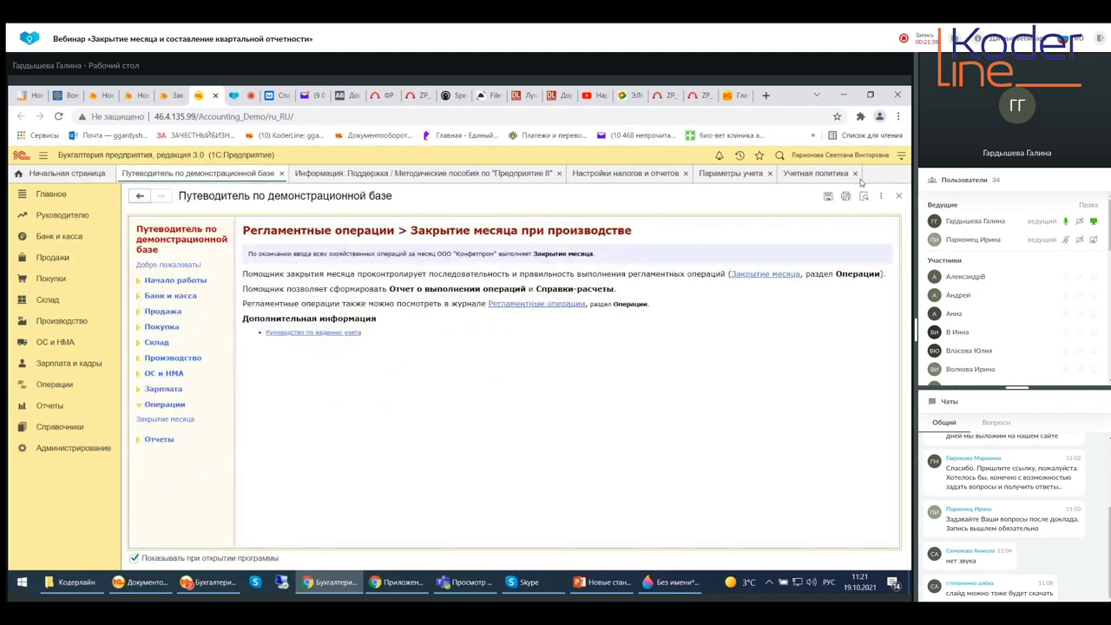
Step: Open the list of organizations from the main settings and open the card of «Конфетпром ООО»
click(71, 449)
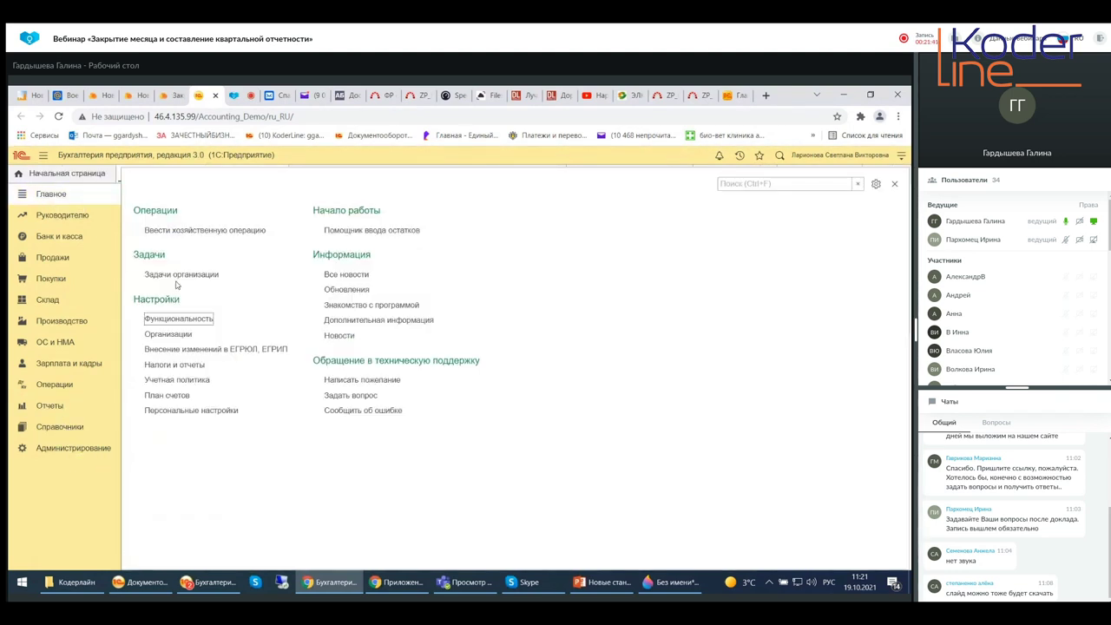
click(182, 335)
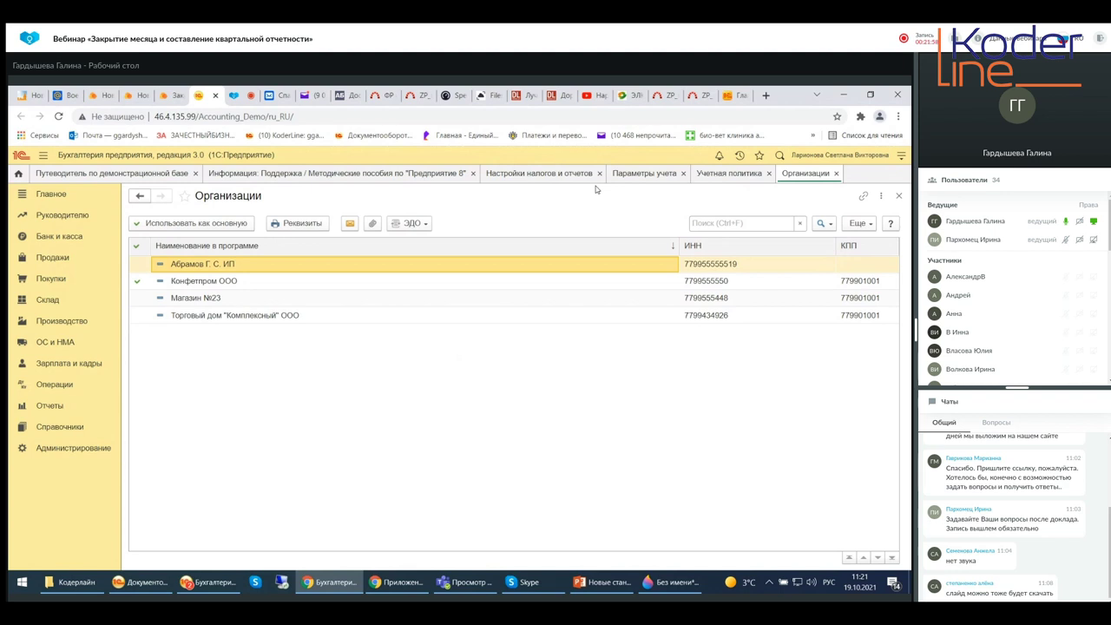
click(185, 289)
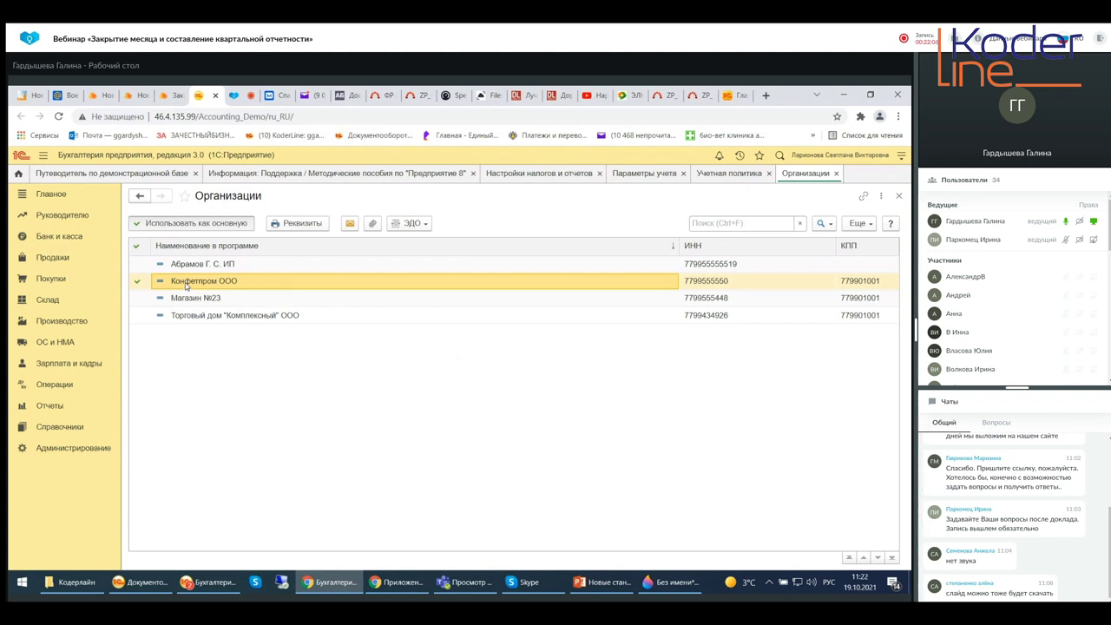
double_click(185, 282)
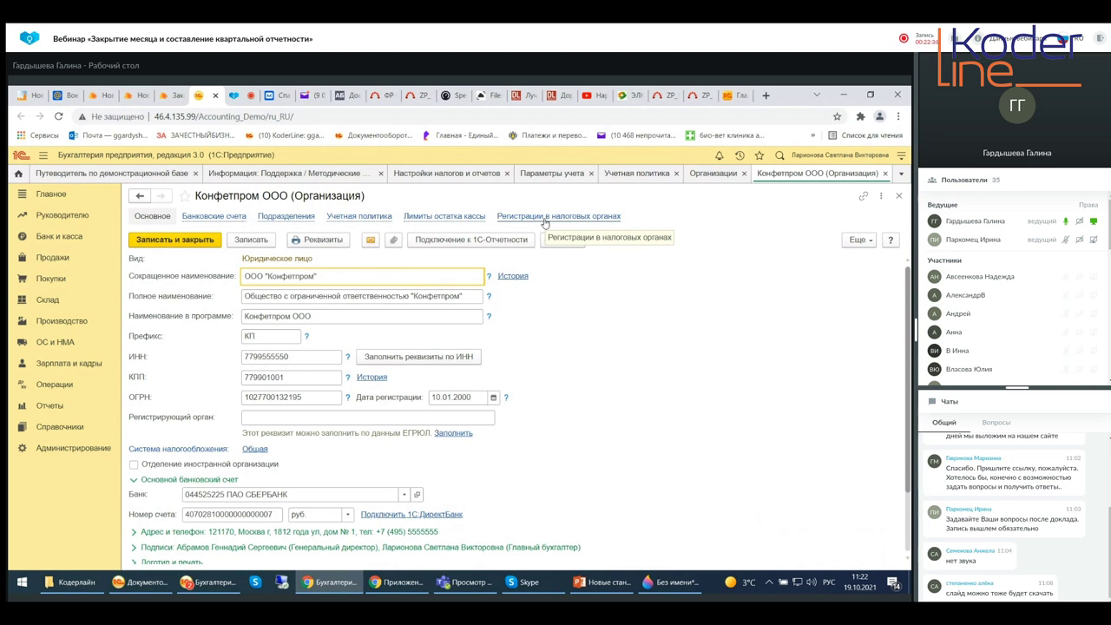
Step: Examine the organization's tax authority registration record, including its tax payment details, and close the record
click(545, 220)
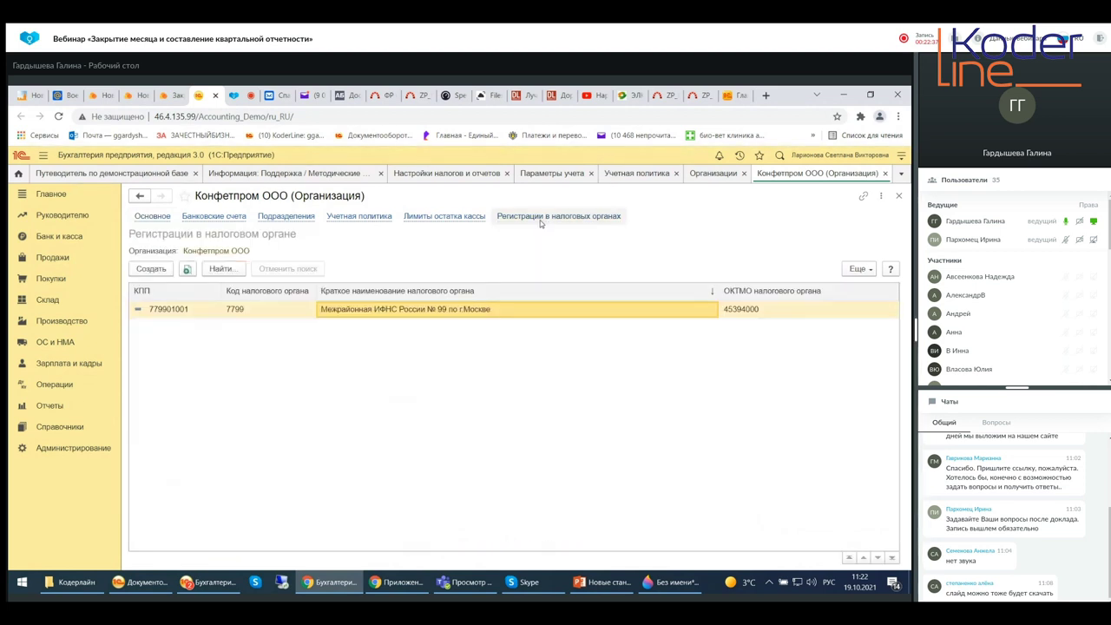
double_click(380, 320)
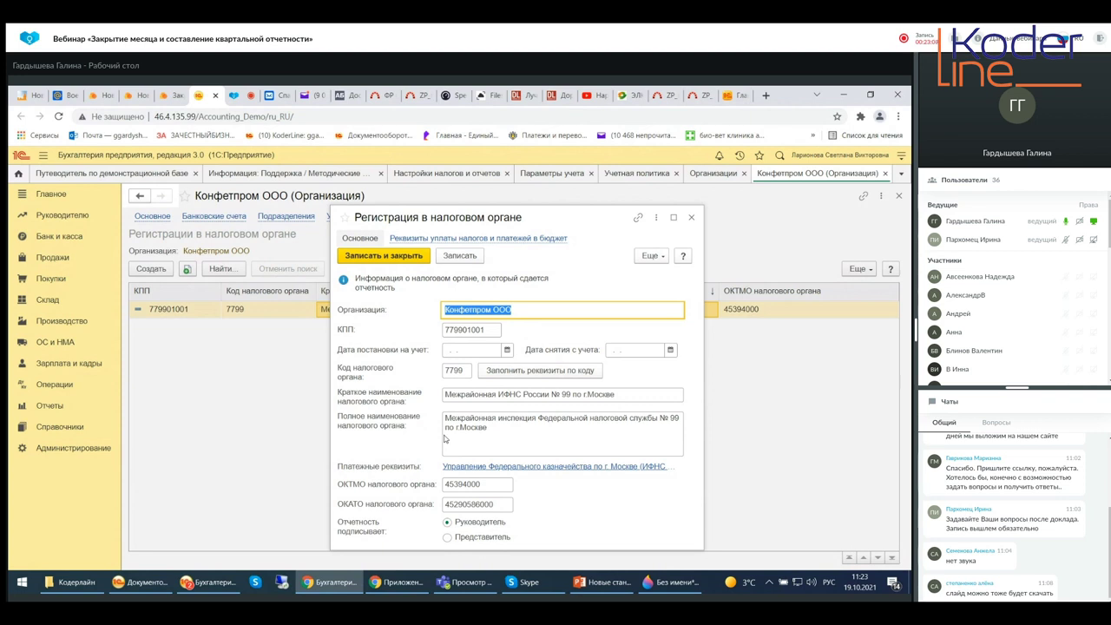
click(430, 239)
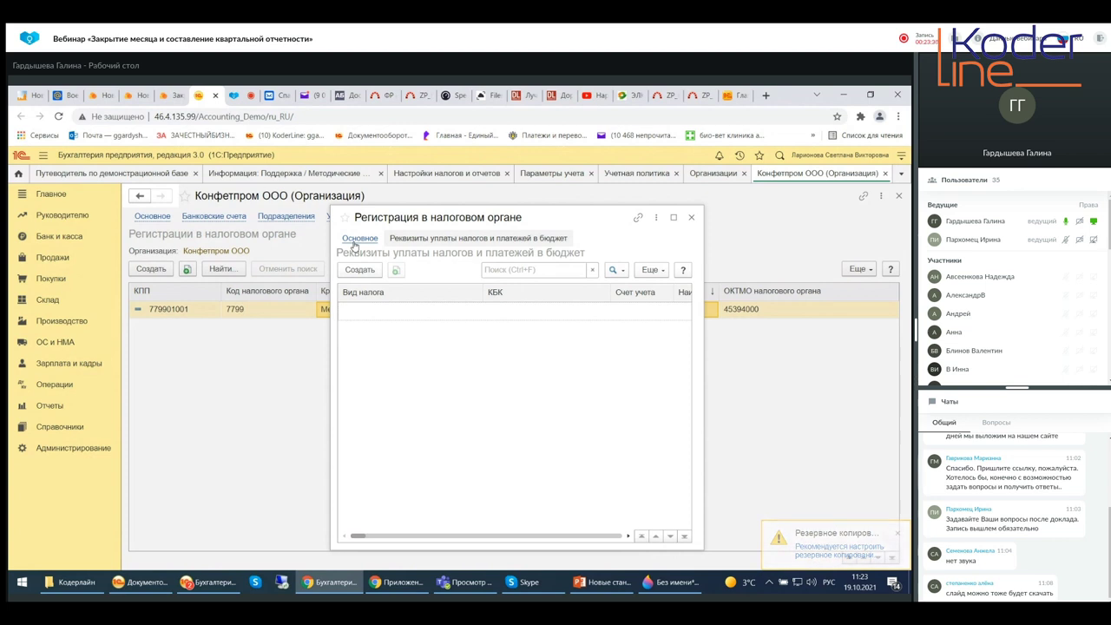
click(690, 218)
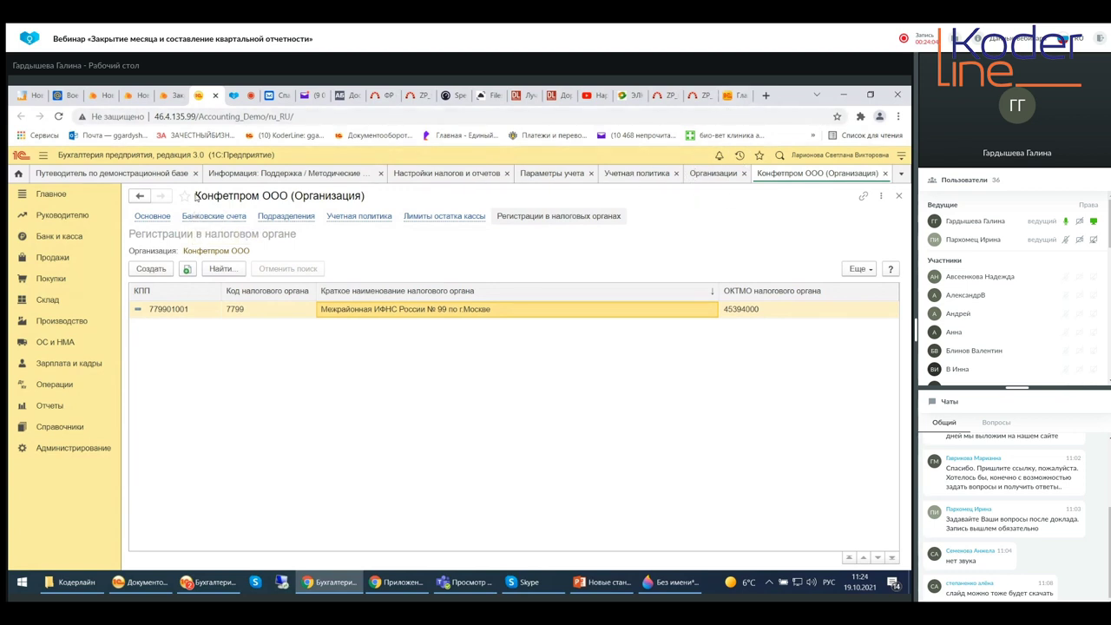
Step: Return to the organization's main details and read the help hints for the in-program name and the short name
click(152, 217)
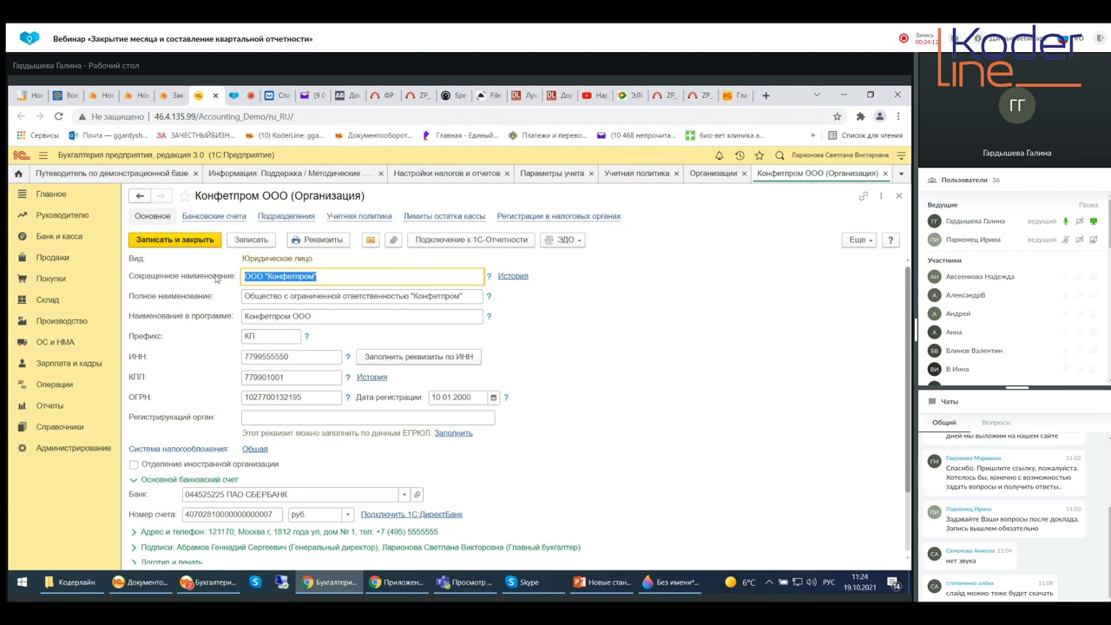
click(488, 319)
scroll(490, 326, down, 1)
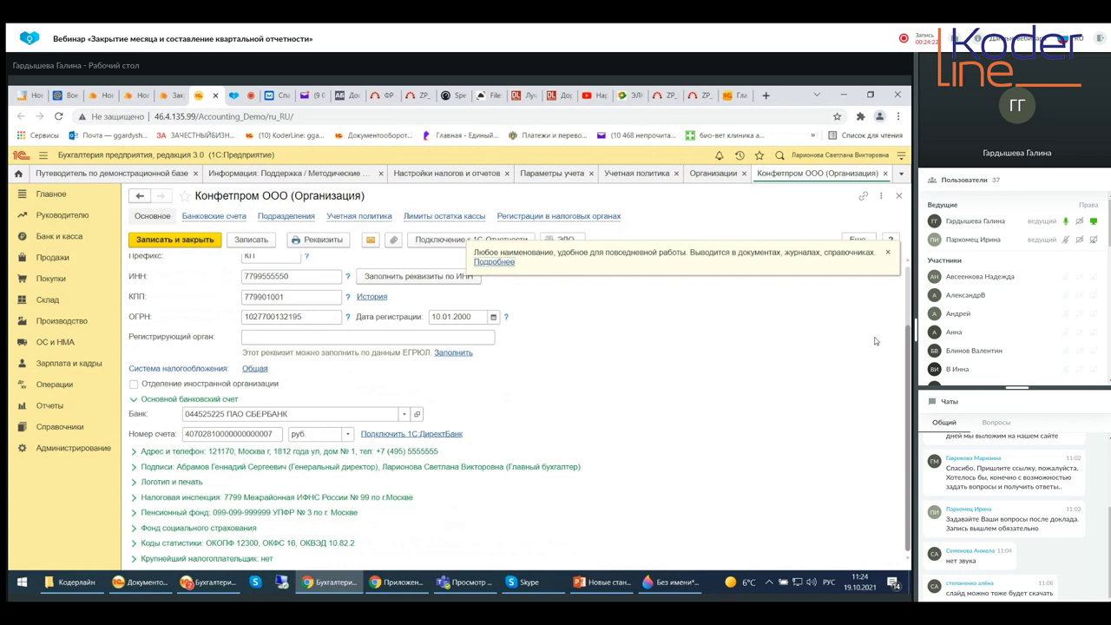
click(887, 252)
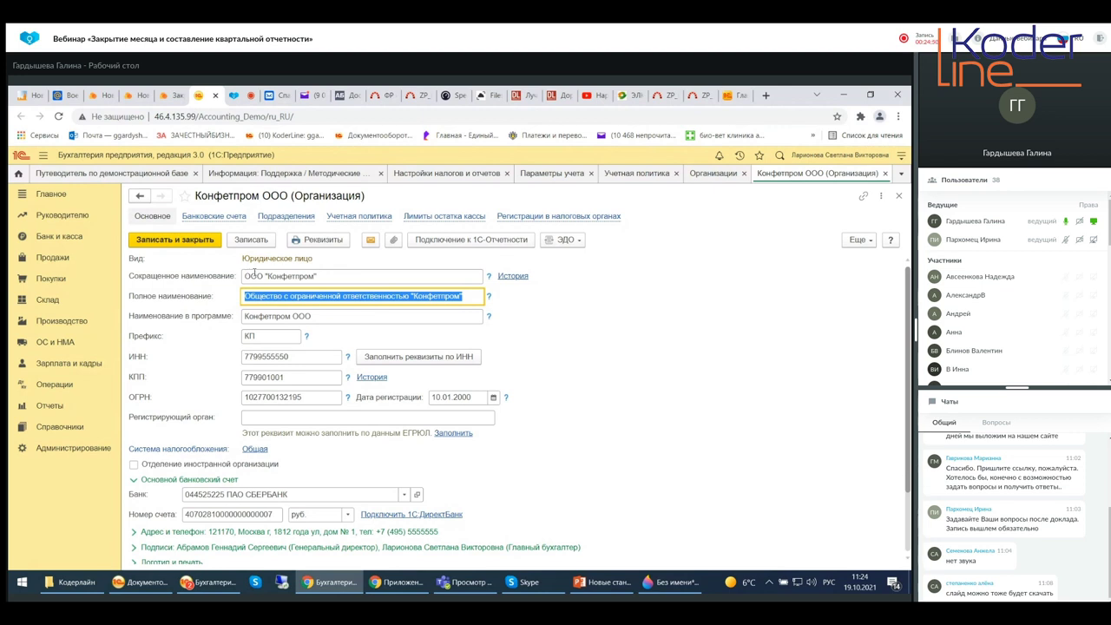
click(488, 276)
scroll(497, 286, down, 2)
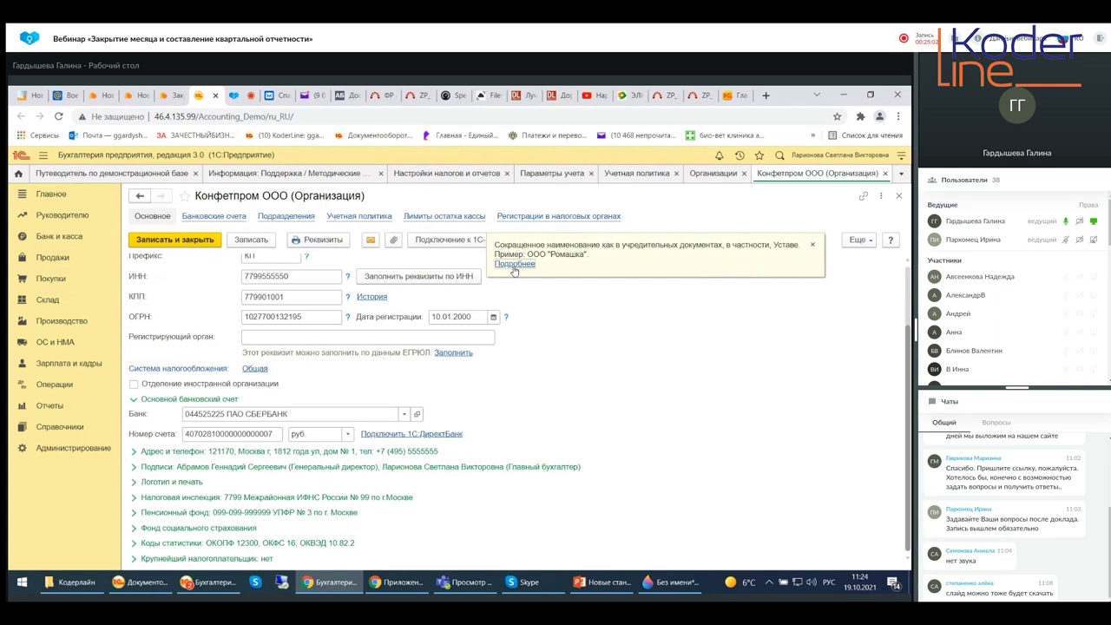
click(812, 246)
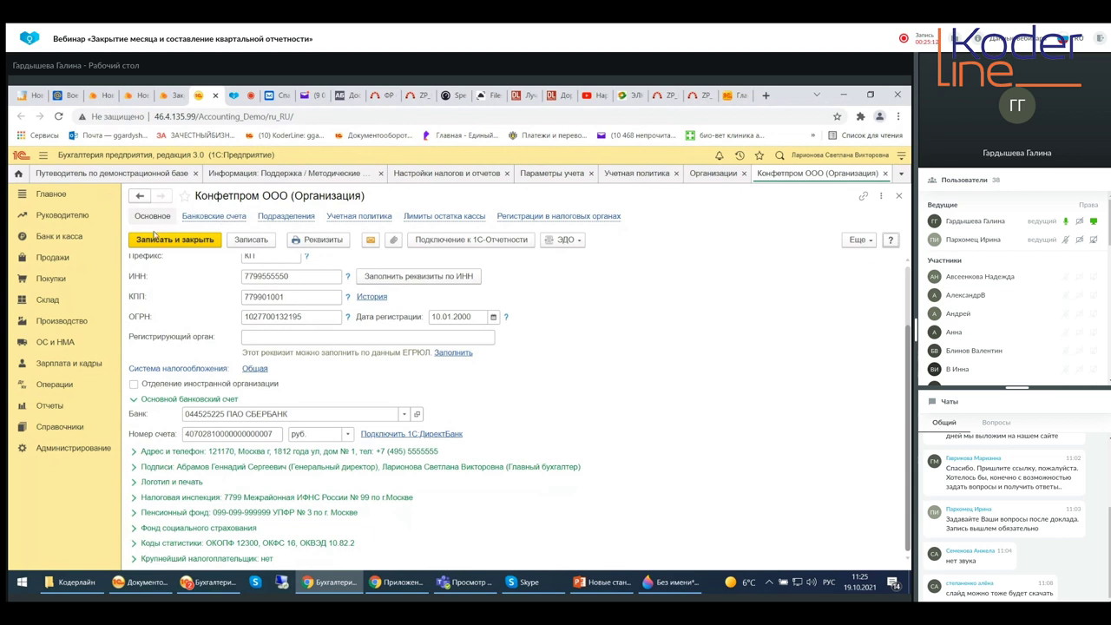
scroll(247, 274, up, 2)
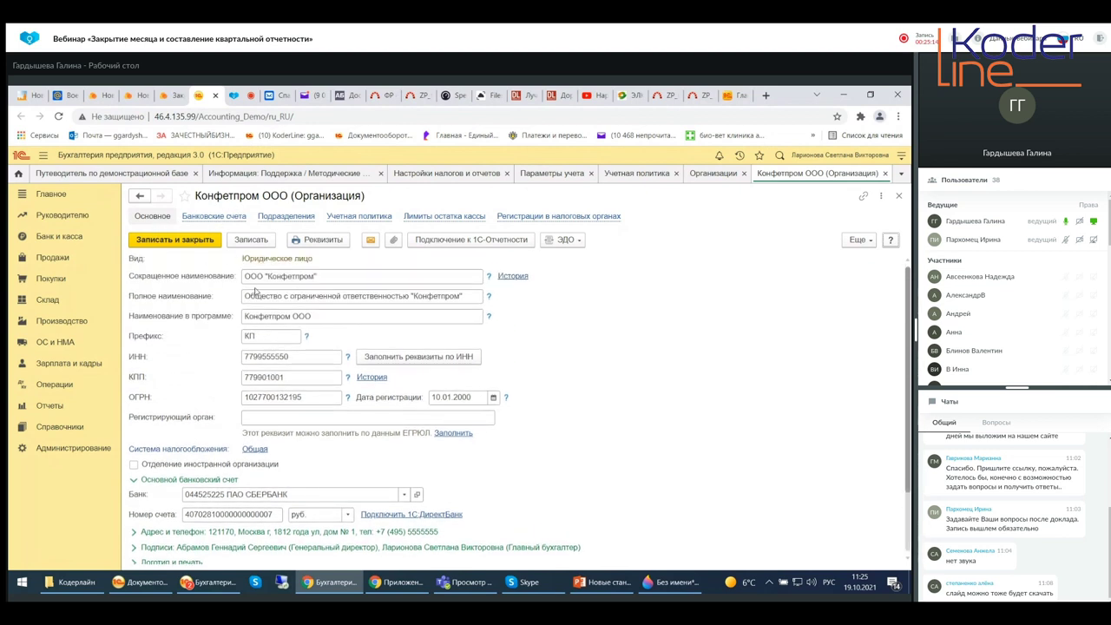
Step: Review the organization's short name, full name and ИНН, and expand the «Подписи» section to view the signatories
double_click(261, 276)
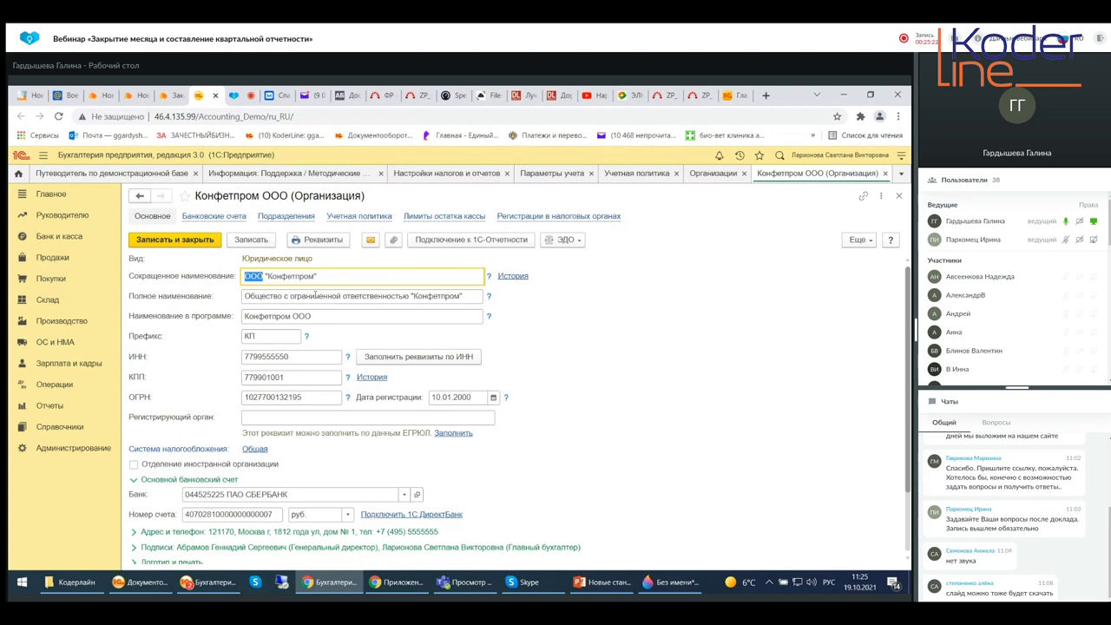
triple_click(302, 296)
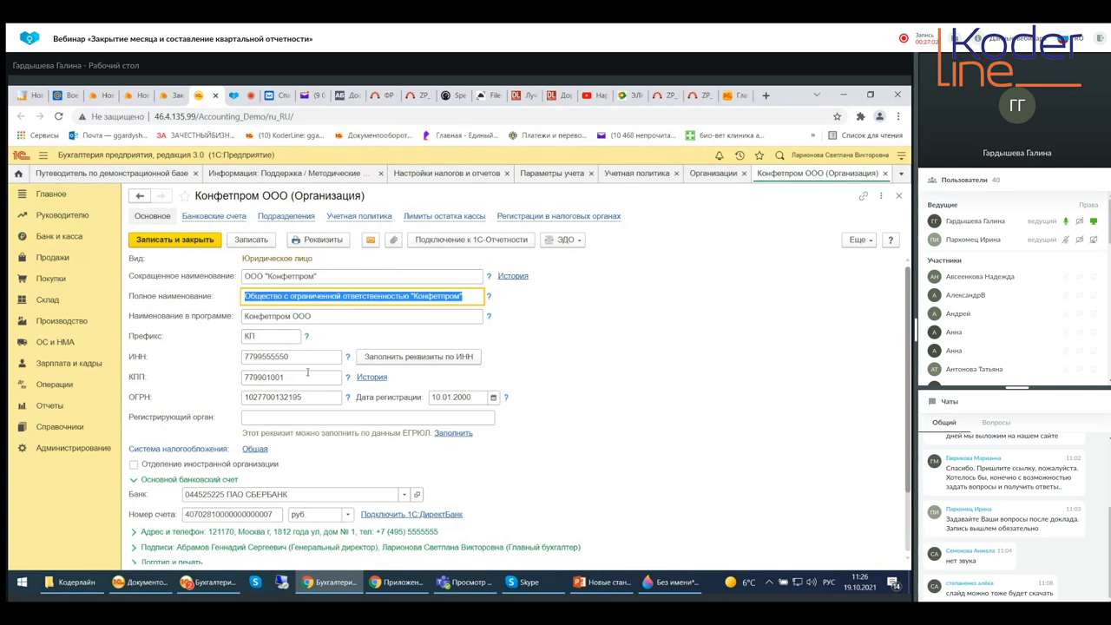
scroll(281, 371, down, 2)
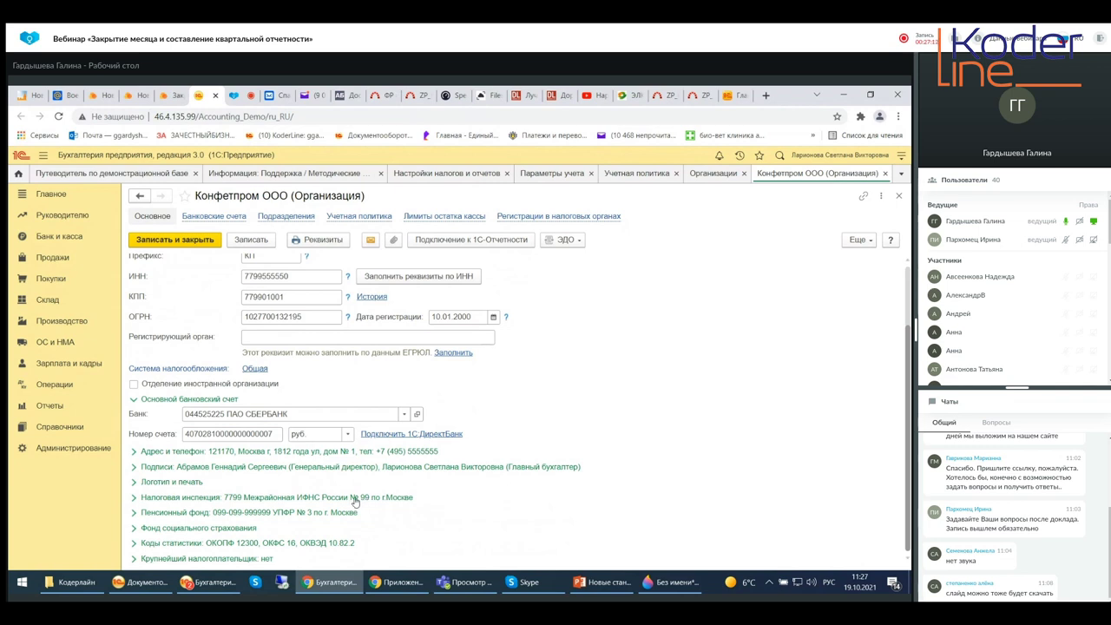
double_click(270, 274)
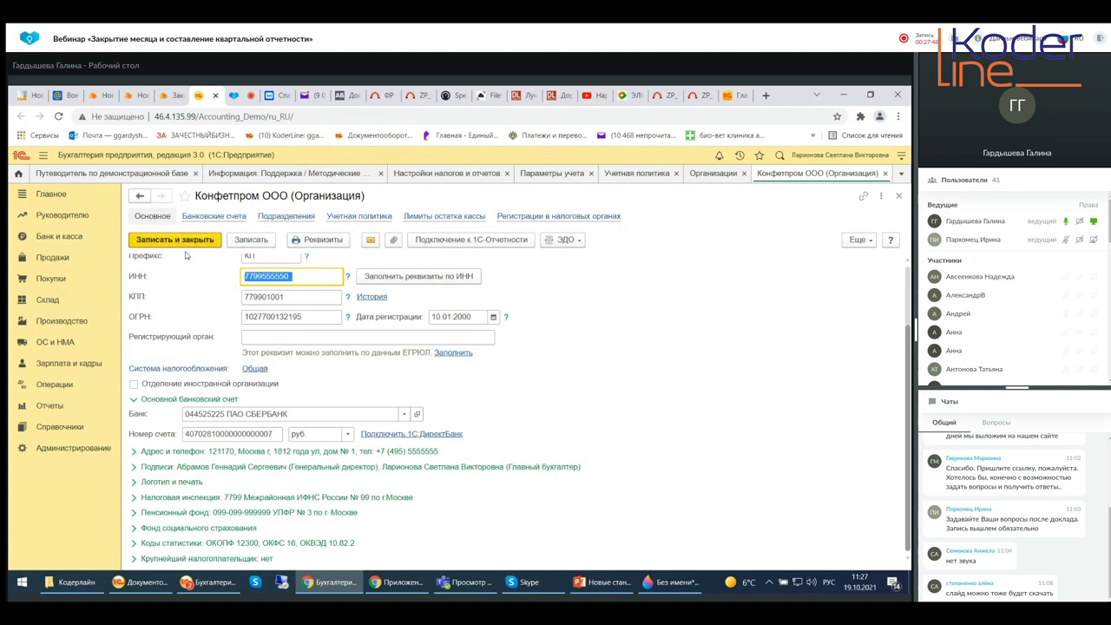
scroll(203, 340, up, 3)
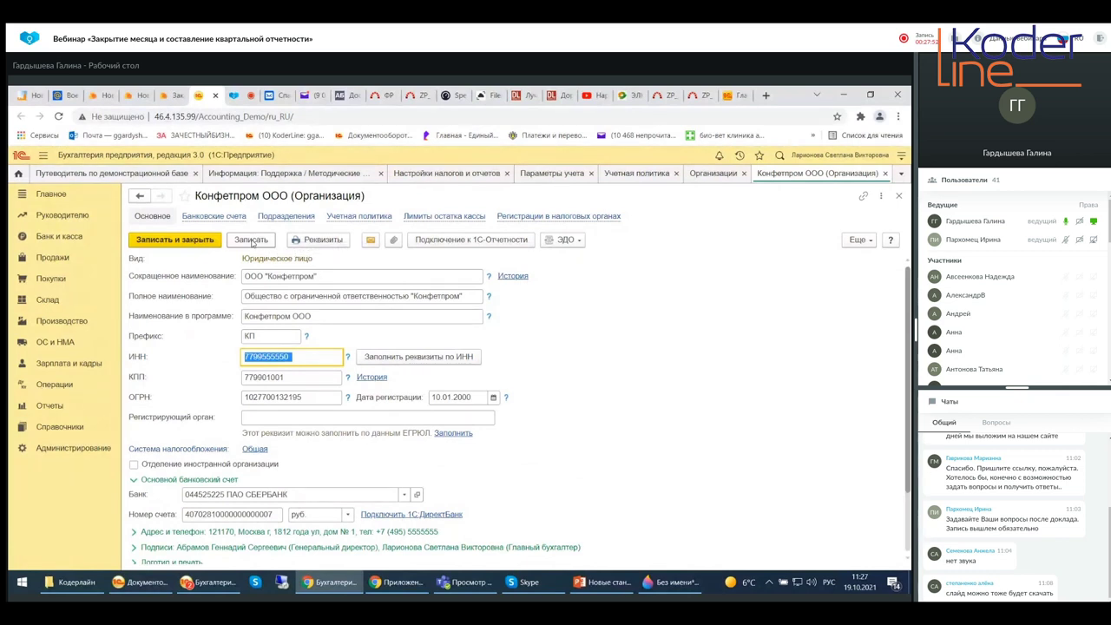
scroll(308, 430, down, 1)
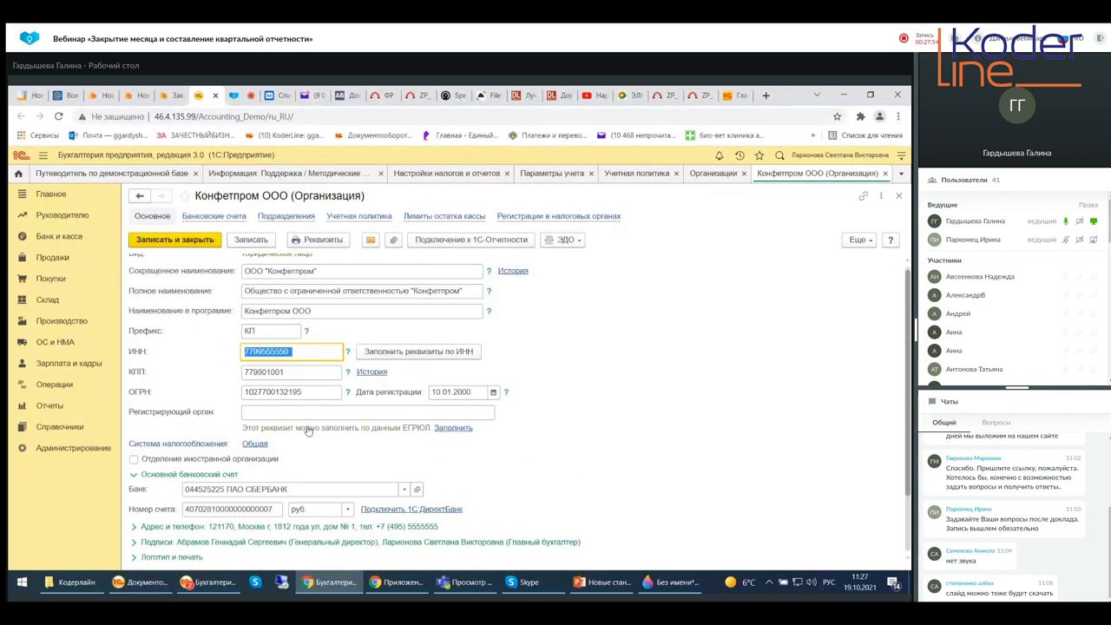
scroll(308, 431, down, 3)
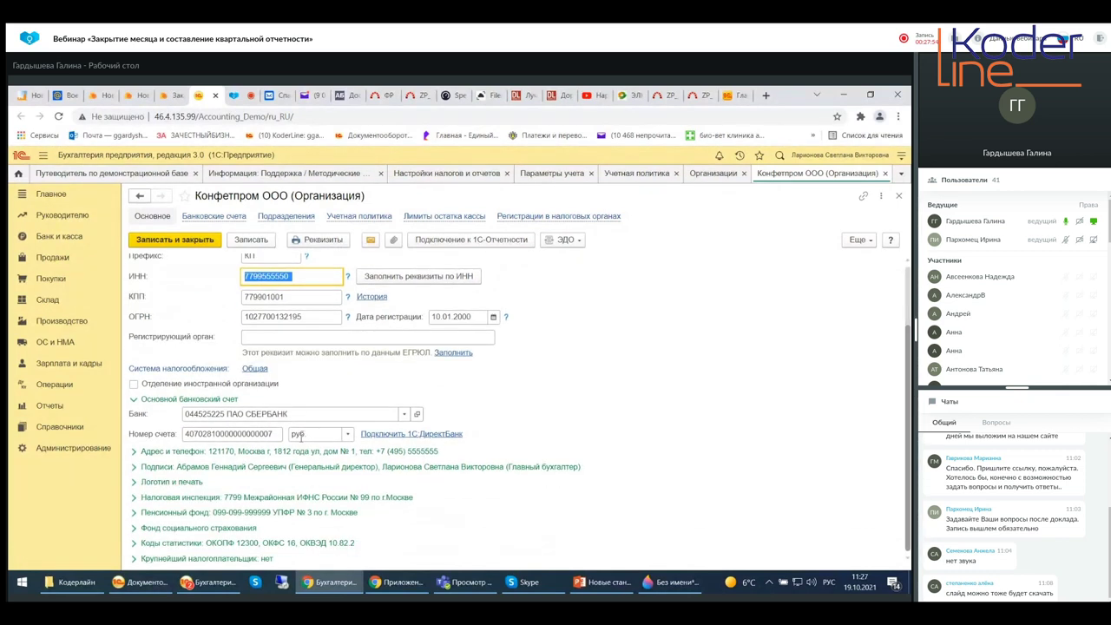
click(136, 471)
scroll(246, 449, down, 6)
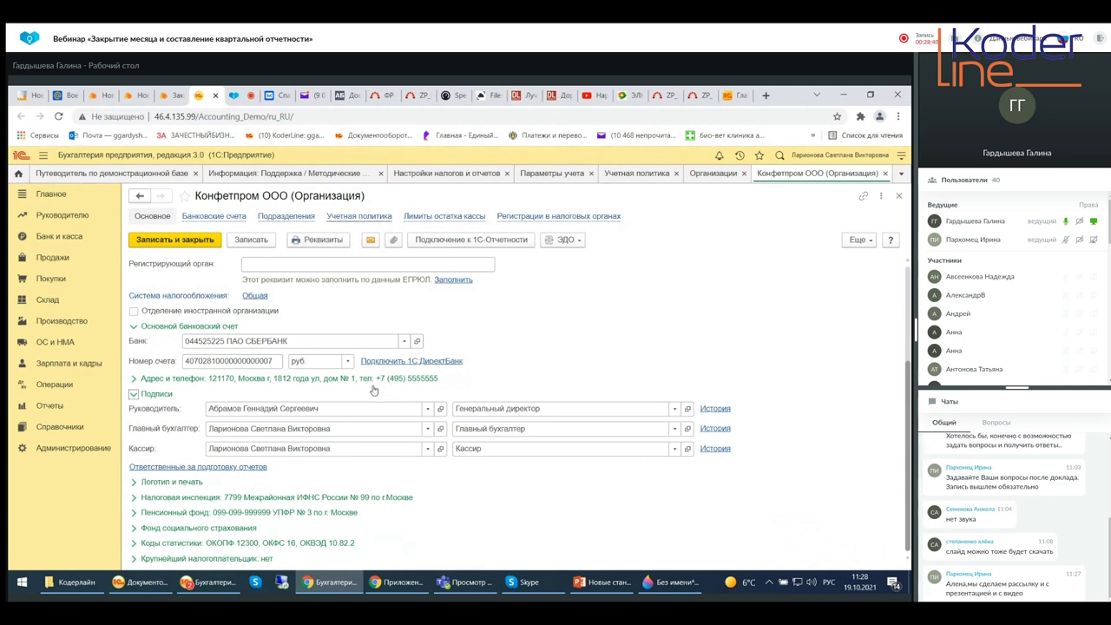
Step: Open the organization's accounting policy history and view the policy that applies from January 2021
click(364, 215)
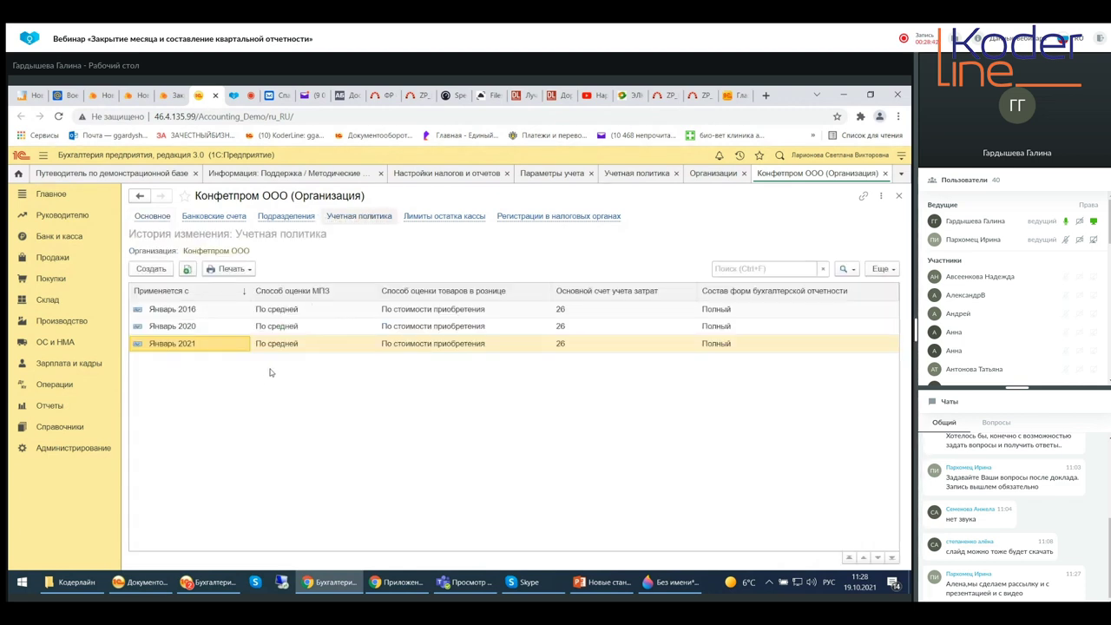
double_click(423, 344)
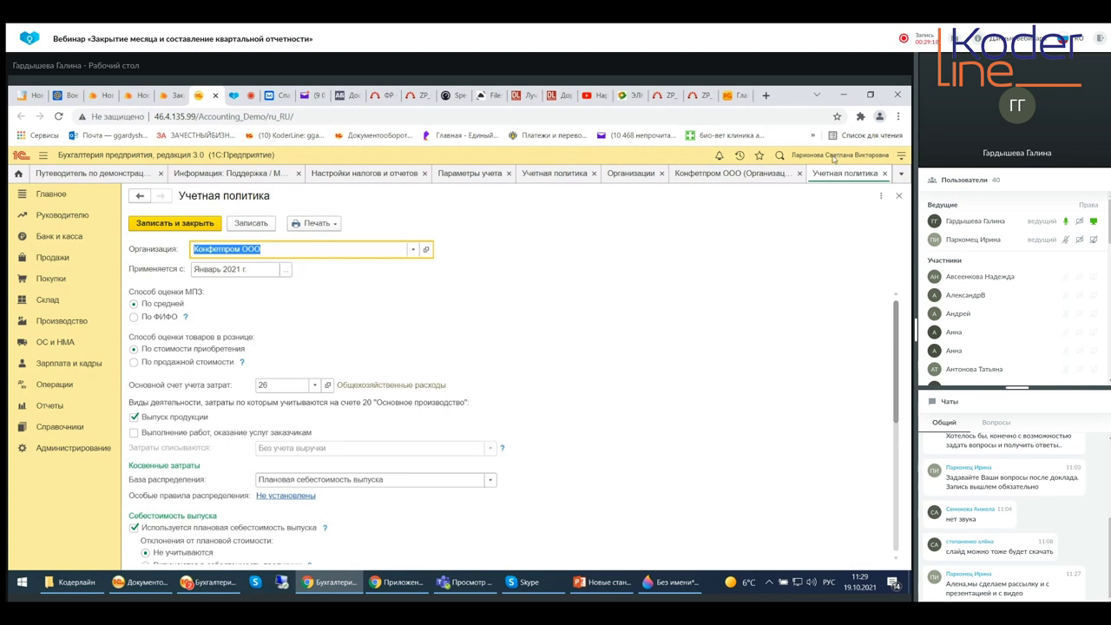
Step: Reopen the organization's accounting policy for January 2021 from the history and read the help hint on ФИФО inventory valuation
click(735, 176)
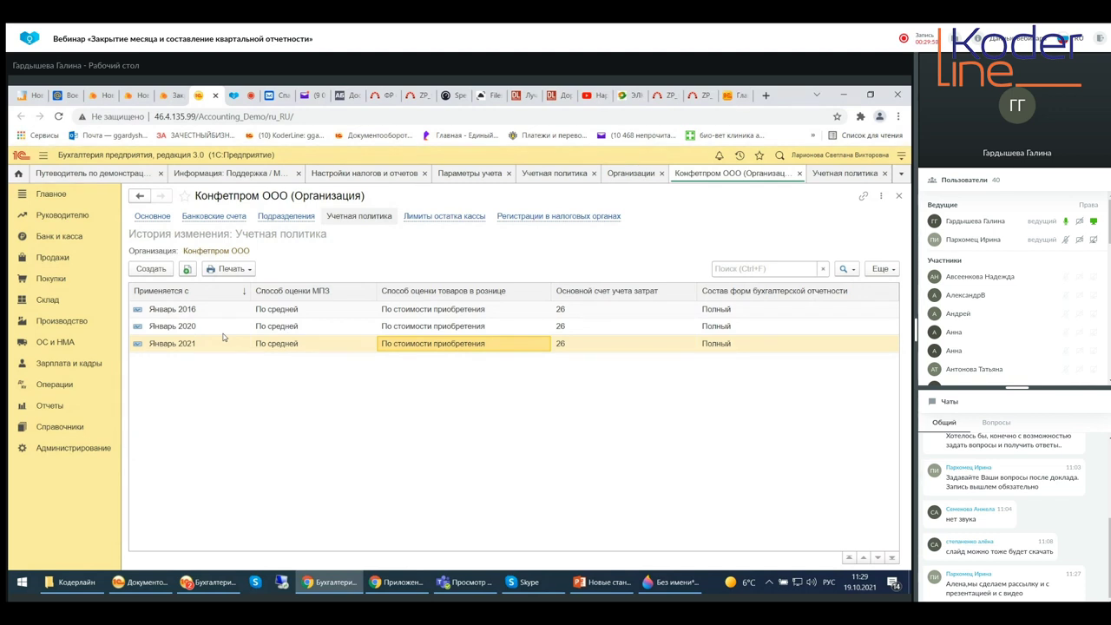
double_click(425, 347)
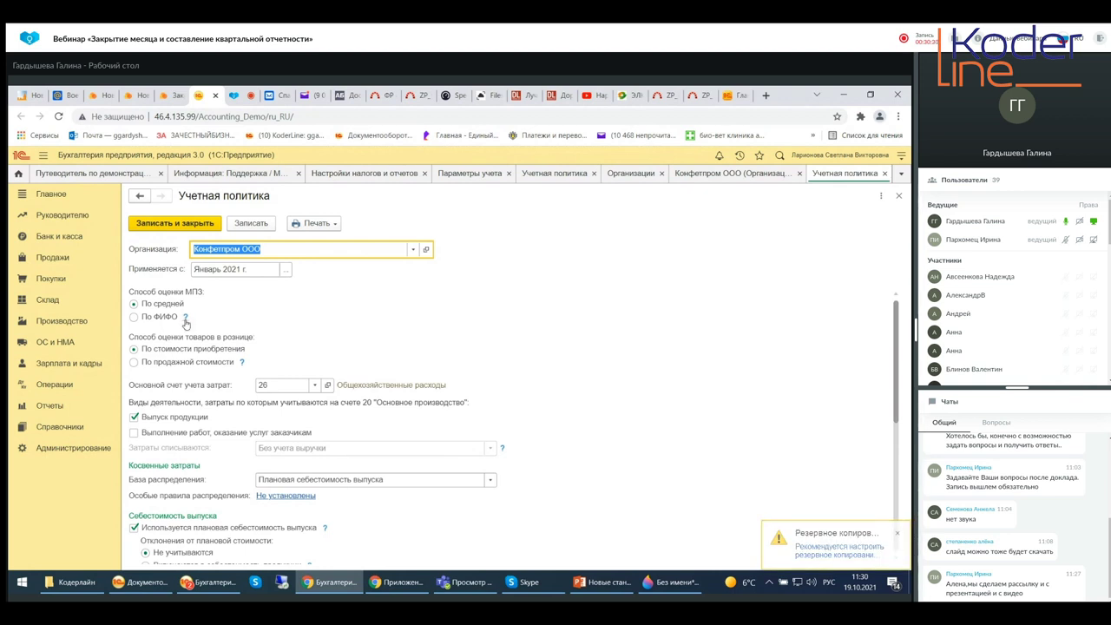
click(186, 319)
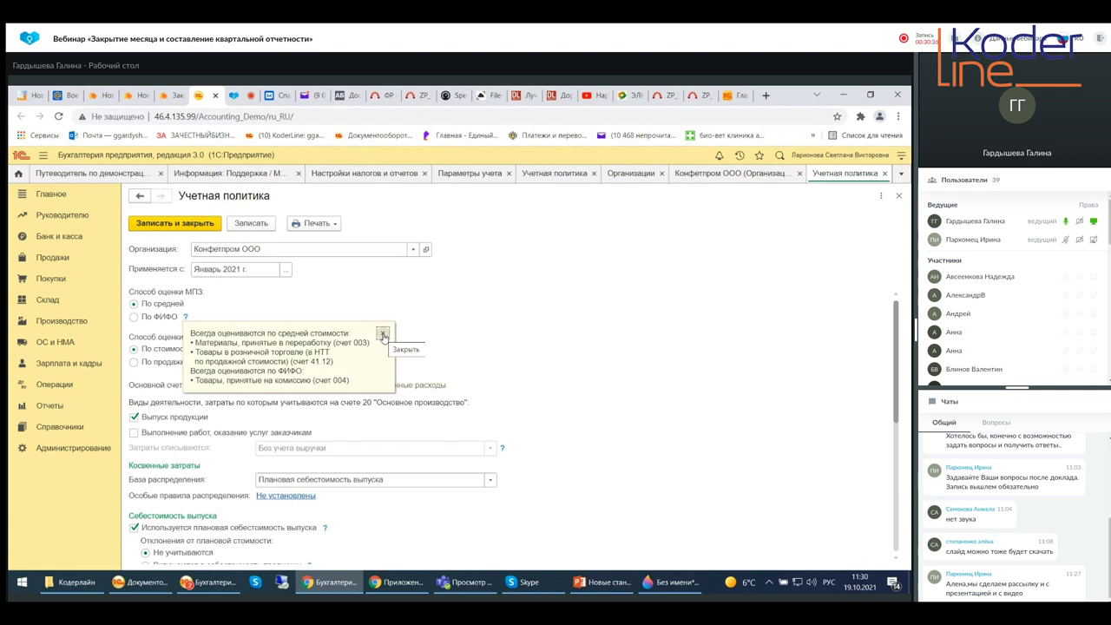
click(383, 335)
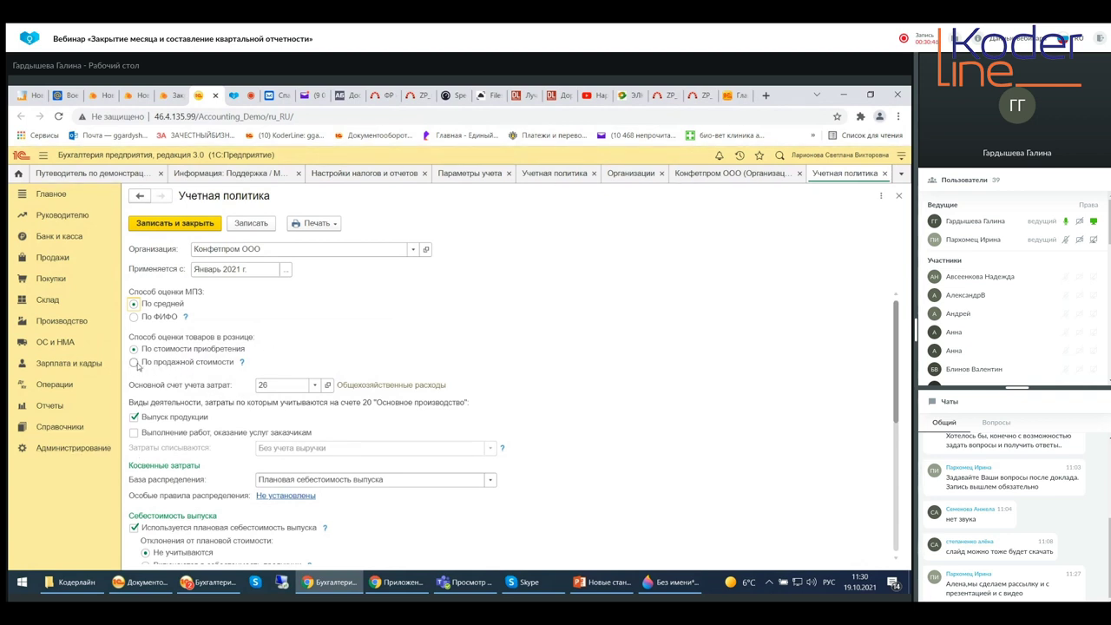
Step: Browse the chart of accounts for the main cost account and close it without choosing another account
click(270, 385)
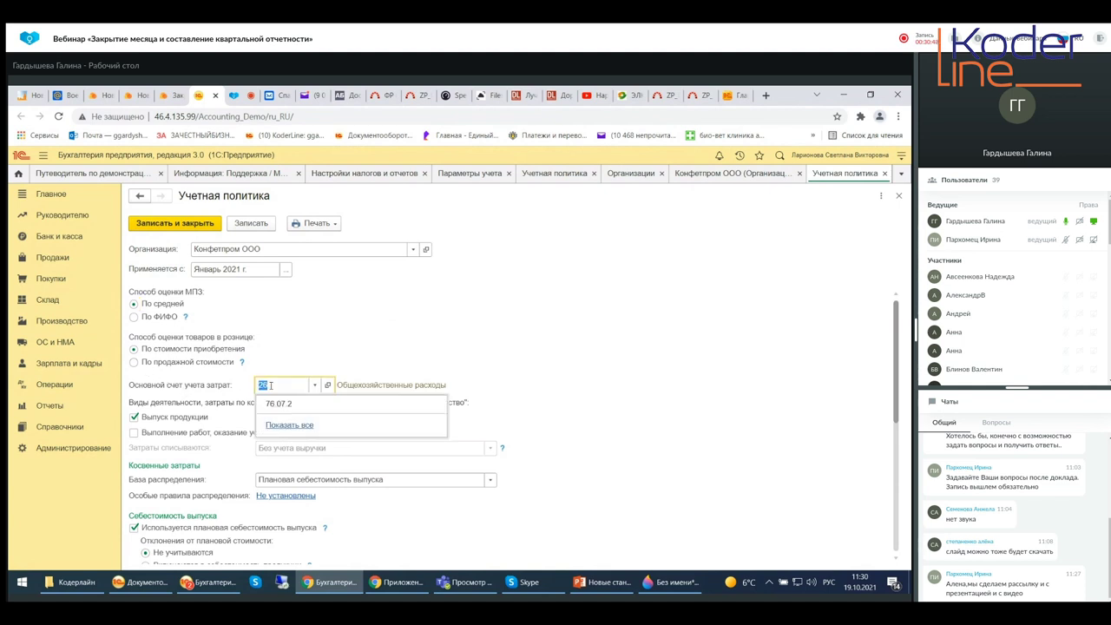
click(601, 388)
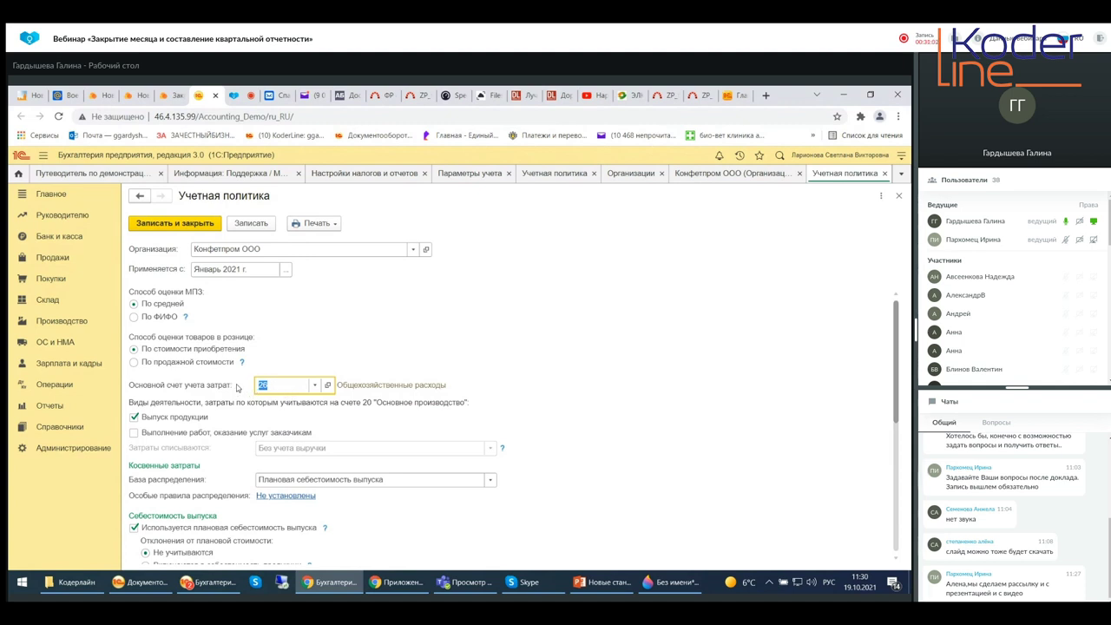
click(314, 385)
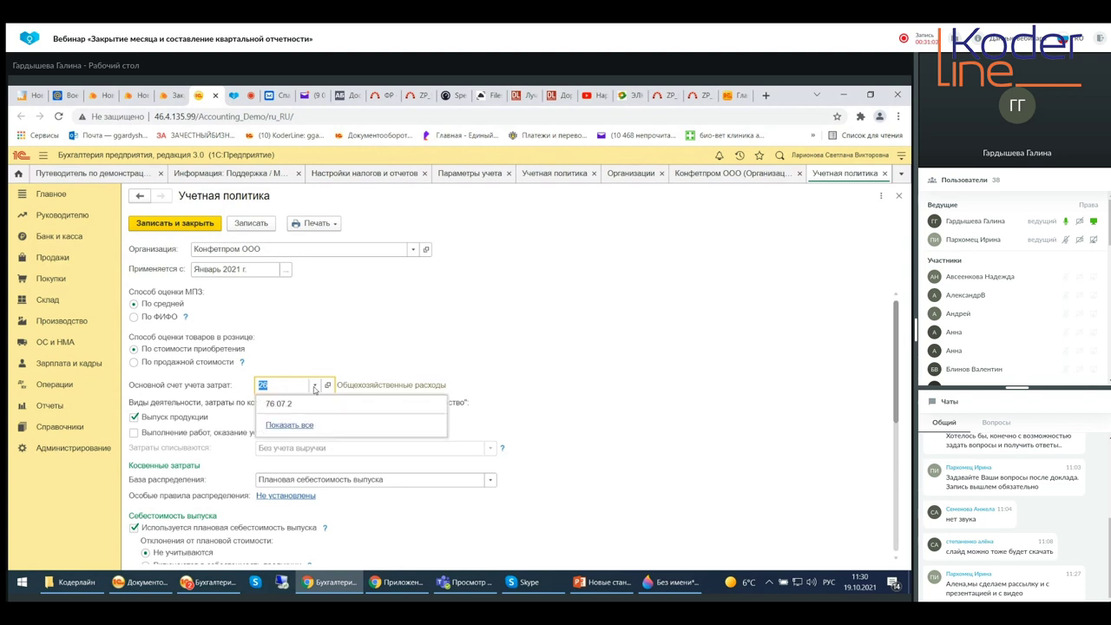
click(287, 427)
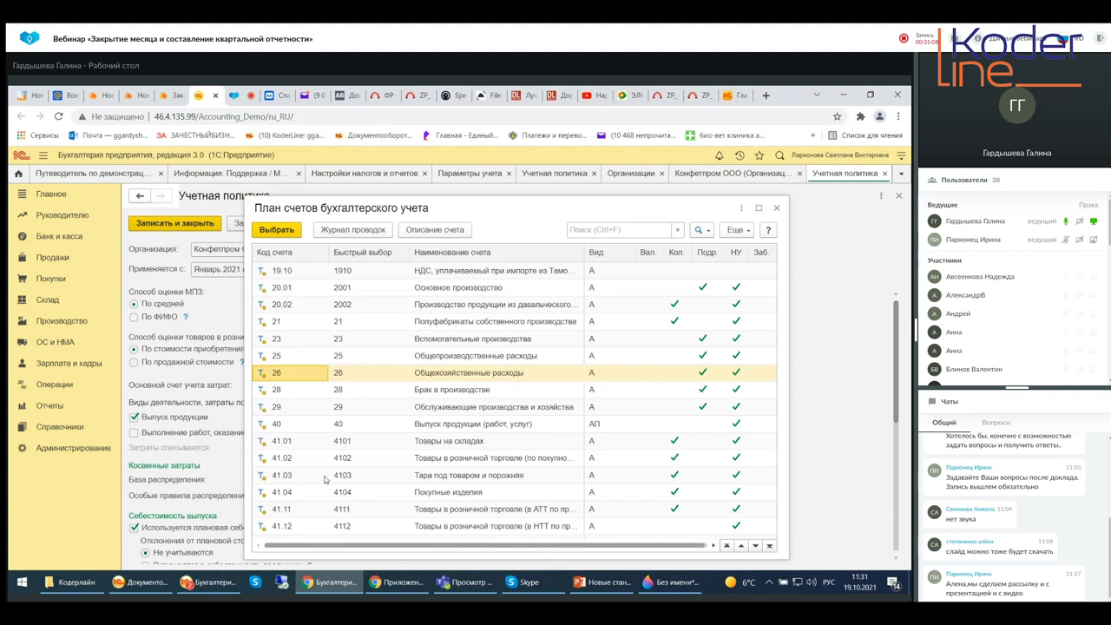
scroll(492, 492, down, 3)
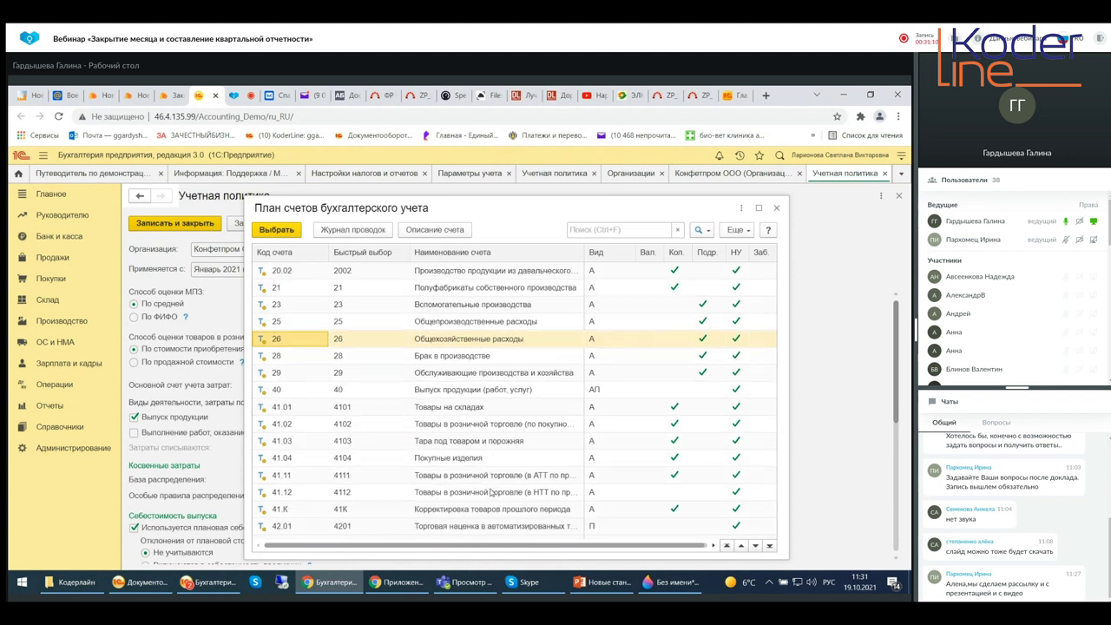
scroll(491, 493, down, 7)
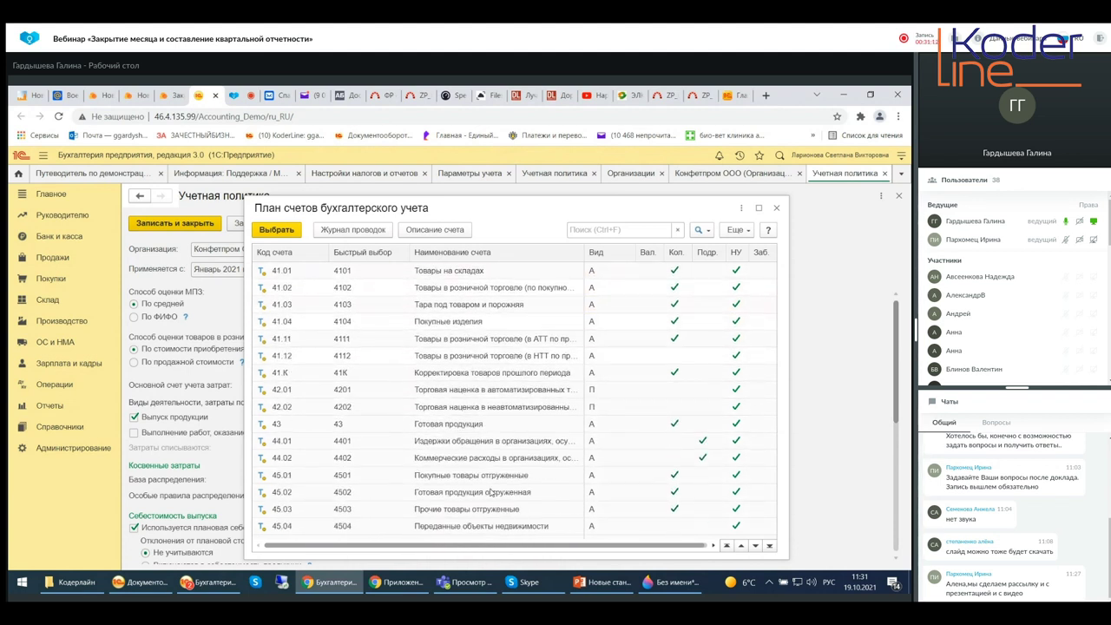
click(776, 208)
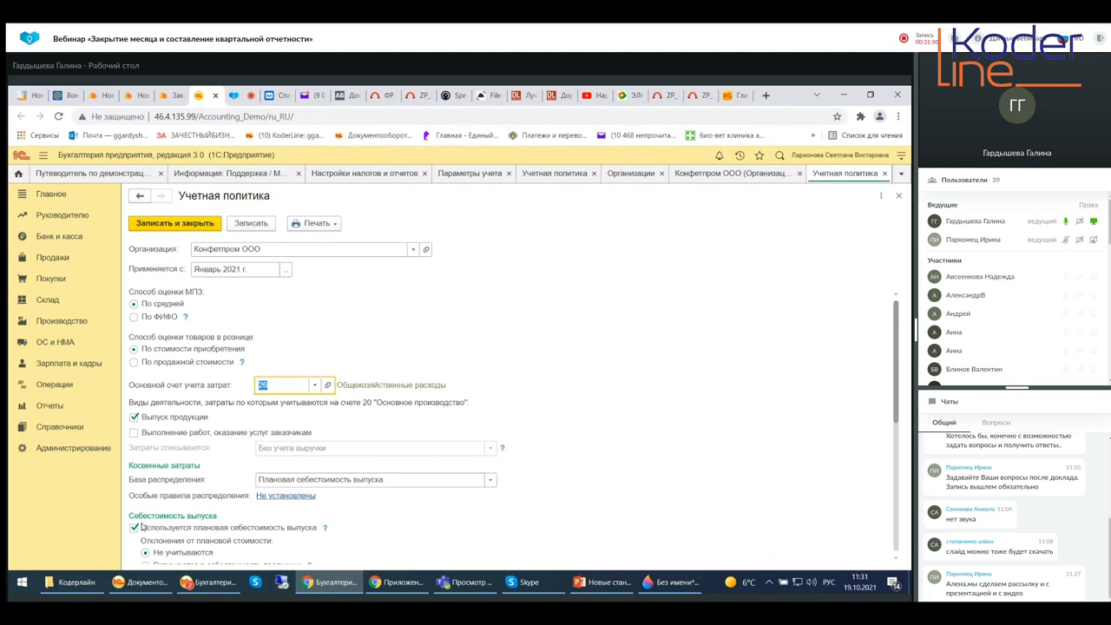
Step: Try setting deferred tax accounting (ПБУ 18) to «Ведется балансовым методом», reading its help hint, and the reporting forms to «Для малых предприятий»
scroll(143, 527, down, 3)
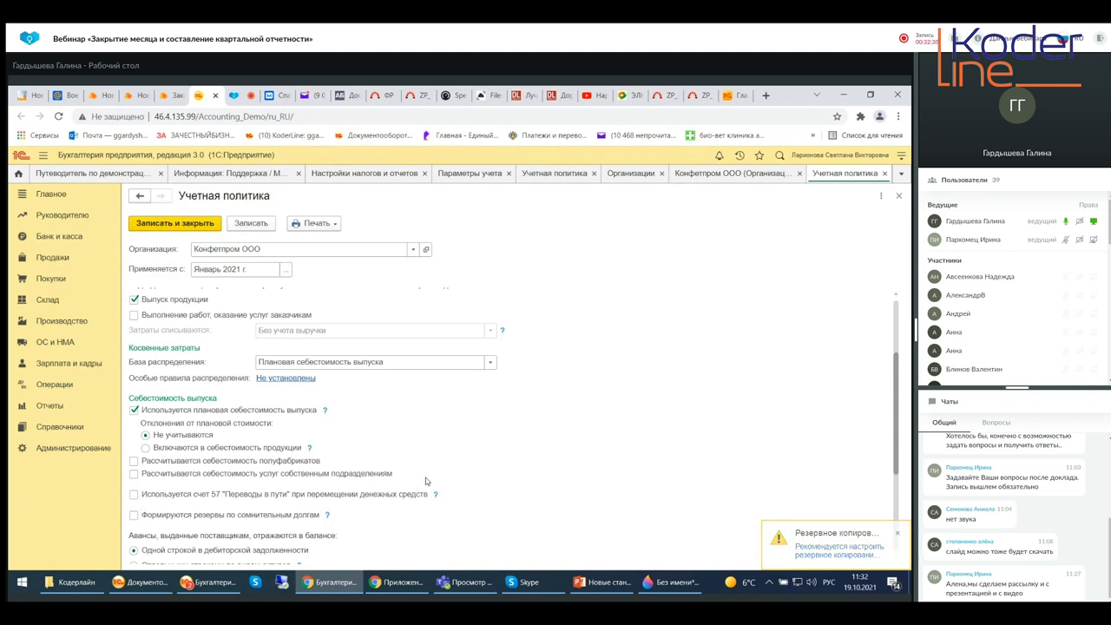
scroll(425, 480, down, 4)
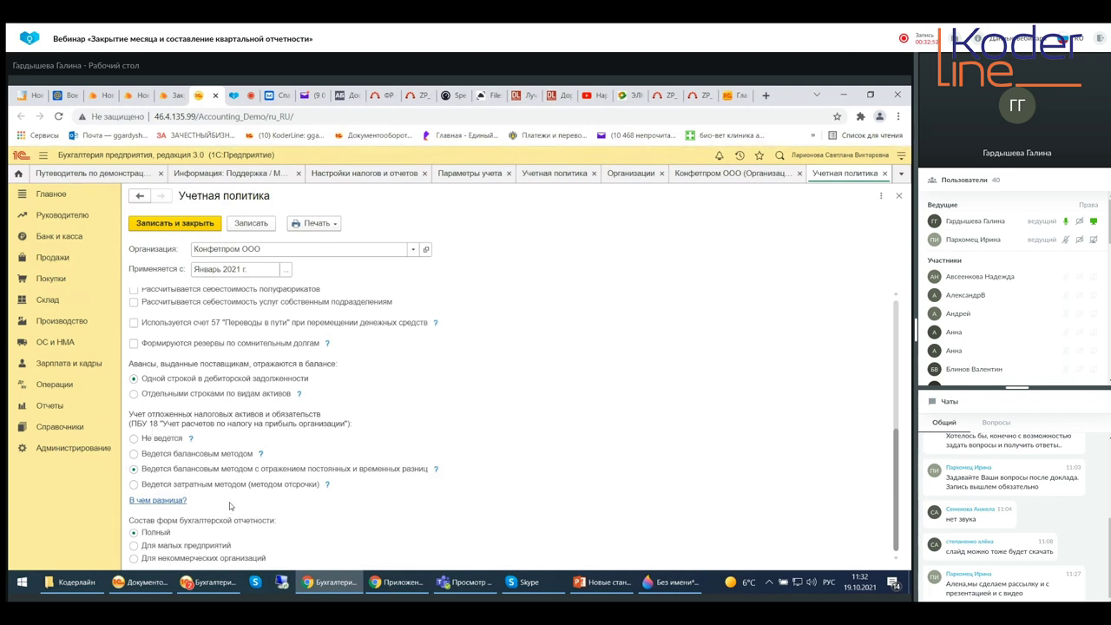
click(135, 454)
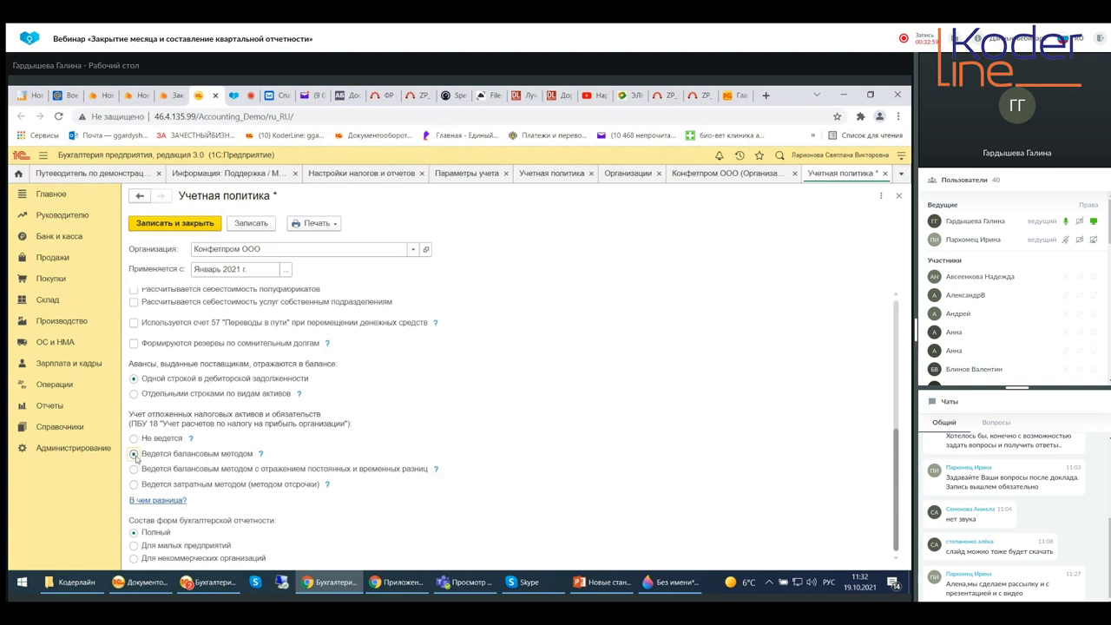
click(260, 453)
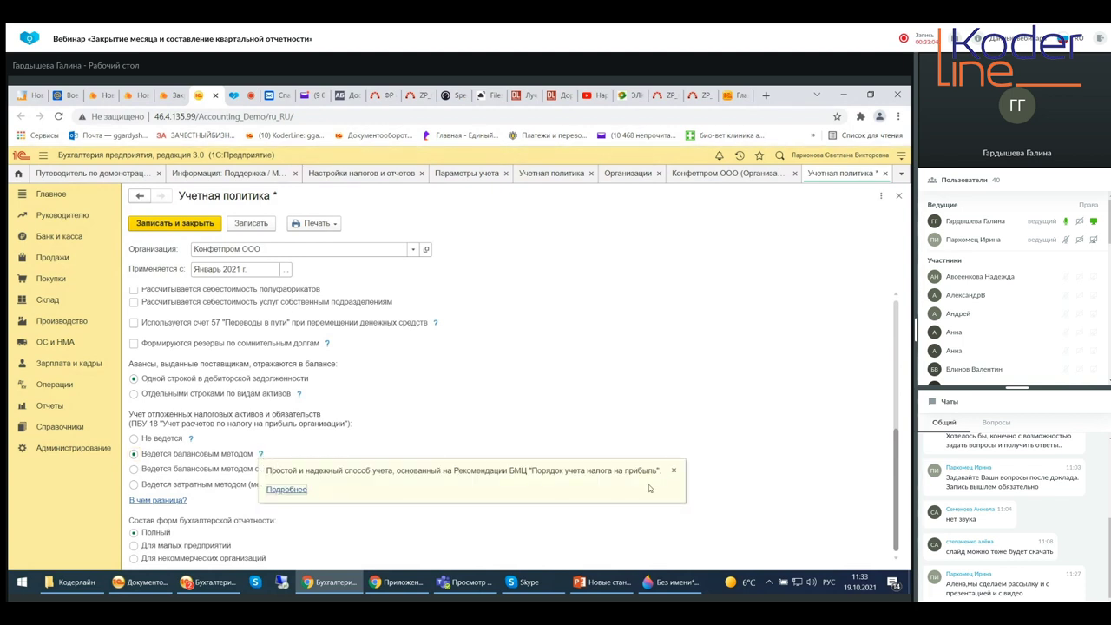
click(672, 470)
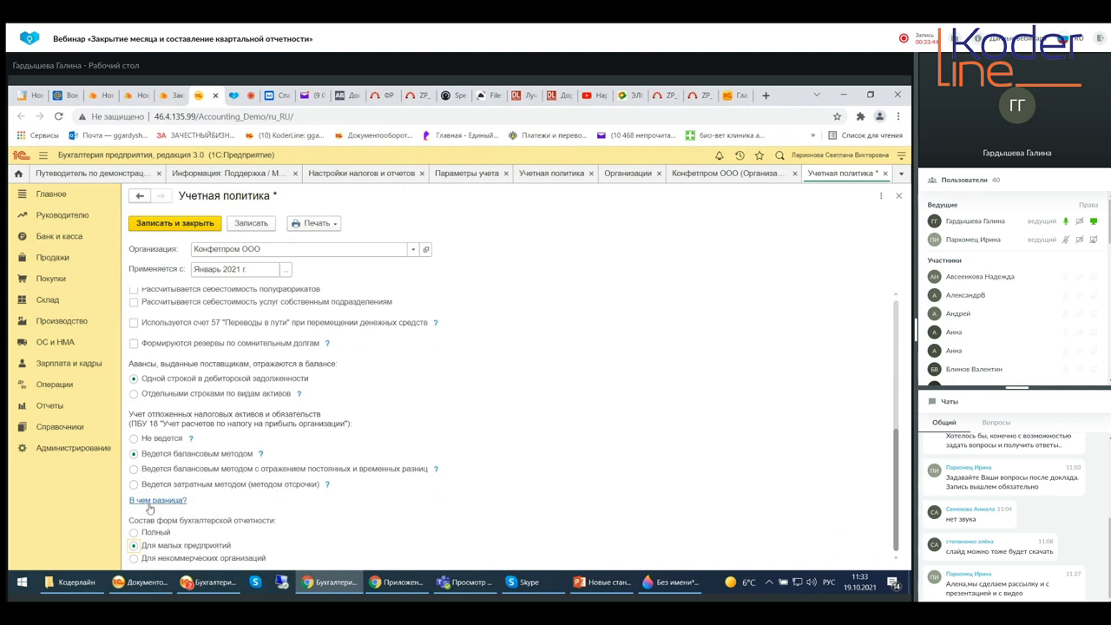
Step: Open the «В чем разница?» article on the ПБУ 18/02 options, read through variants 1 and 2, and close it
scroll(183, 509, up, 1)
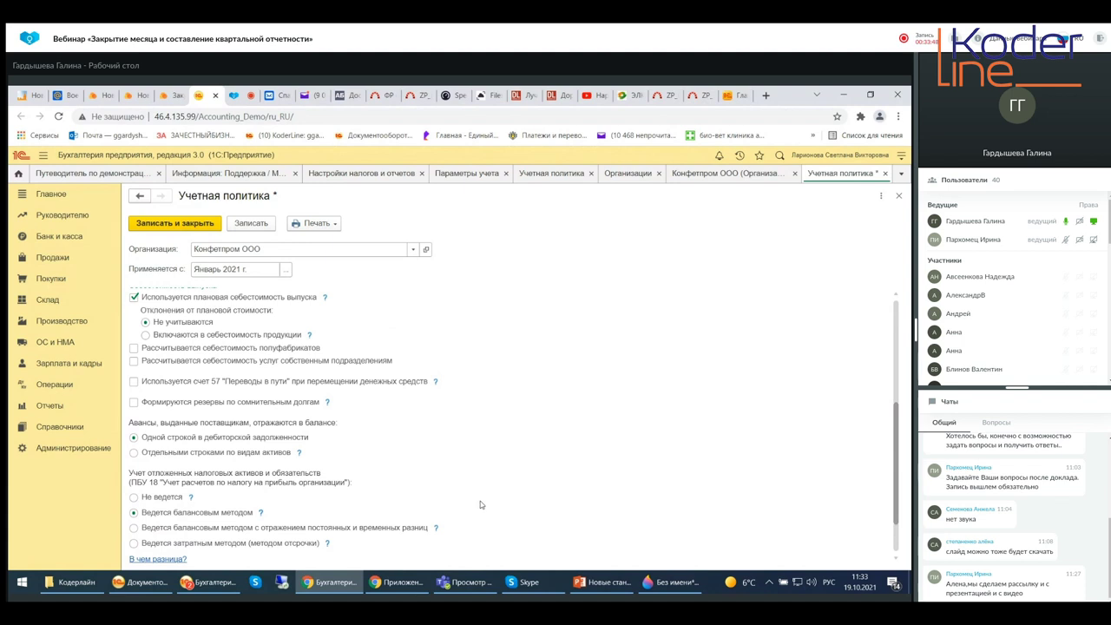
click(146, 560)
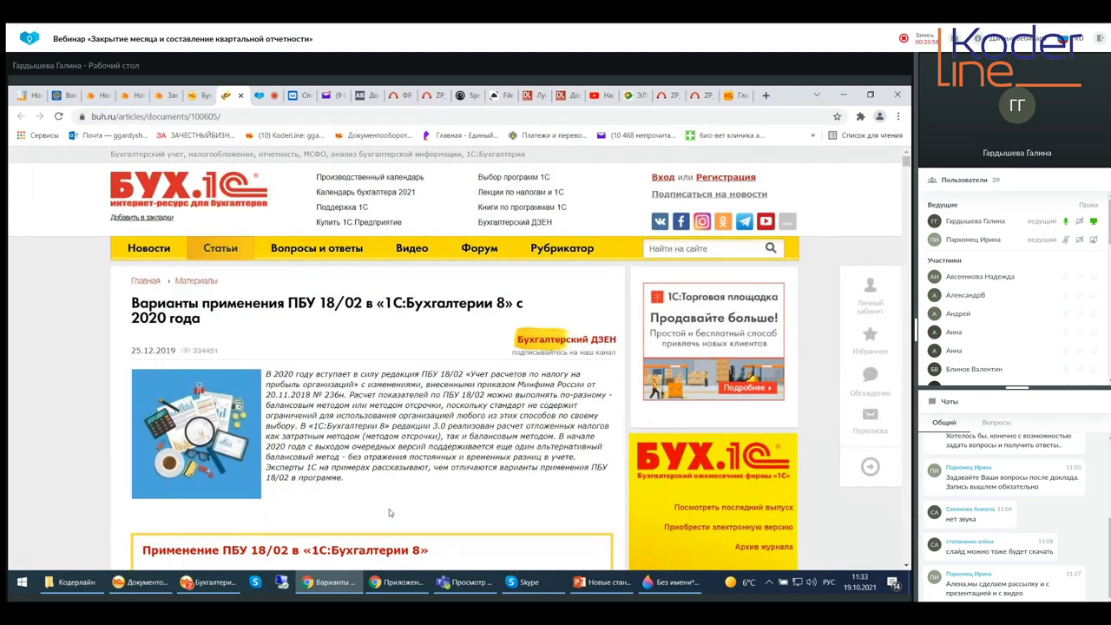
scroll(389, 508, down, 3)
scroll(389, 508, down, 3)
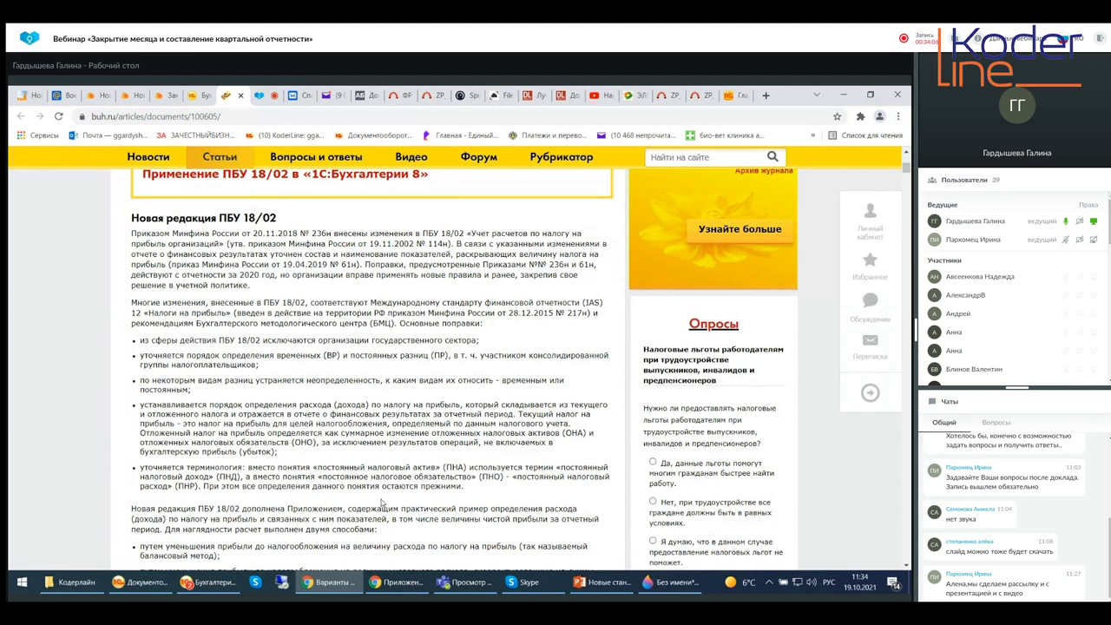
scroll(304, 538, down, 4)
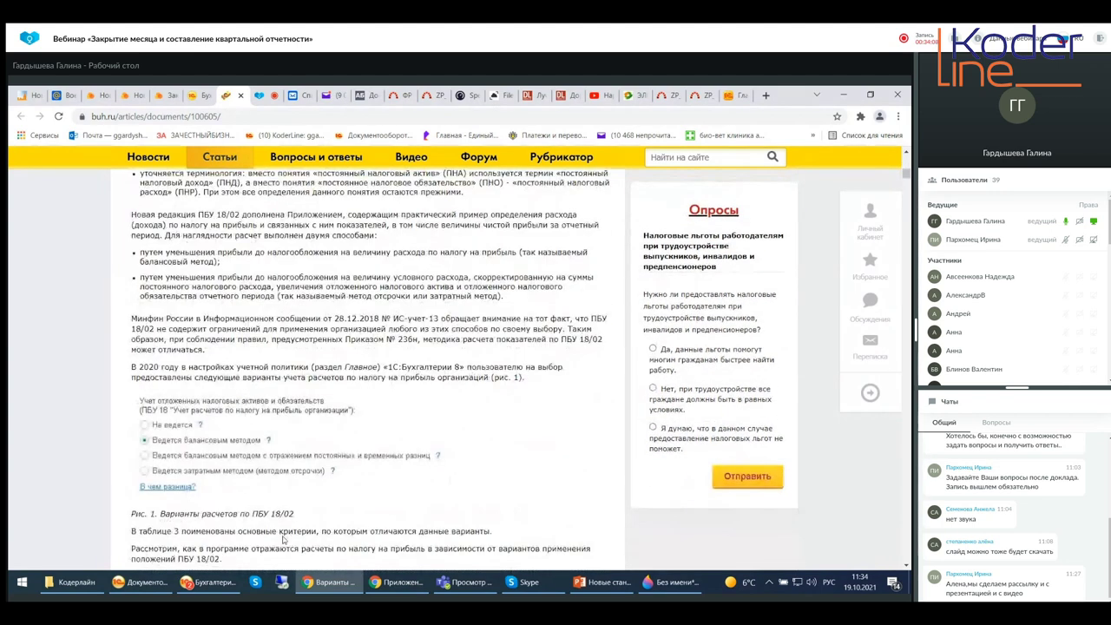
scroll(283, 540, down, 3)
scroll(283, 540, up, 2)
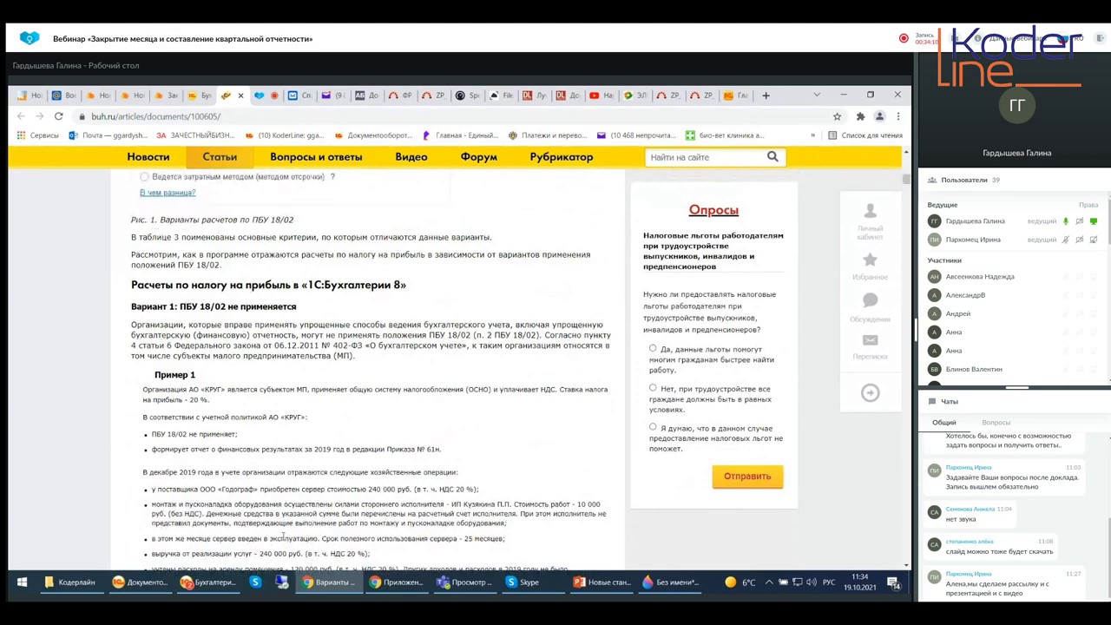
scroll(283, 540, down, 6)
scroll(283, 540, down, 5)
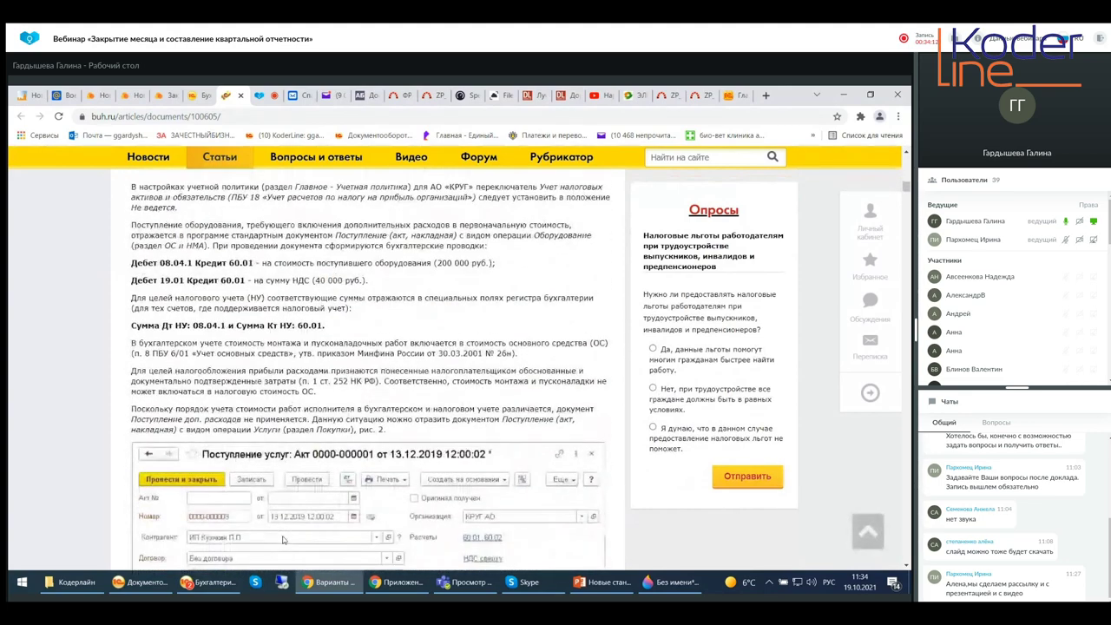
scroll(283, 540, down, 4)
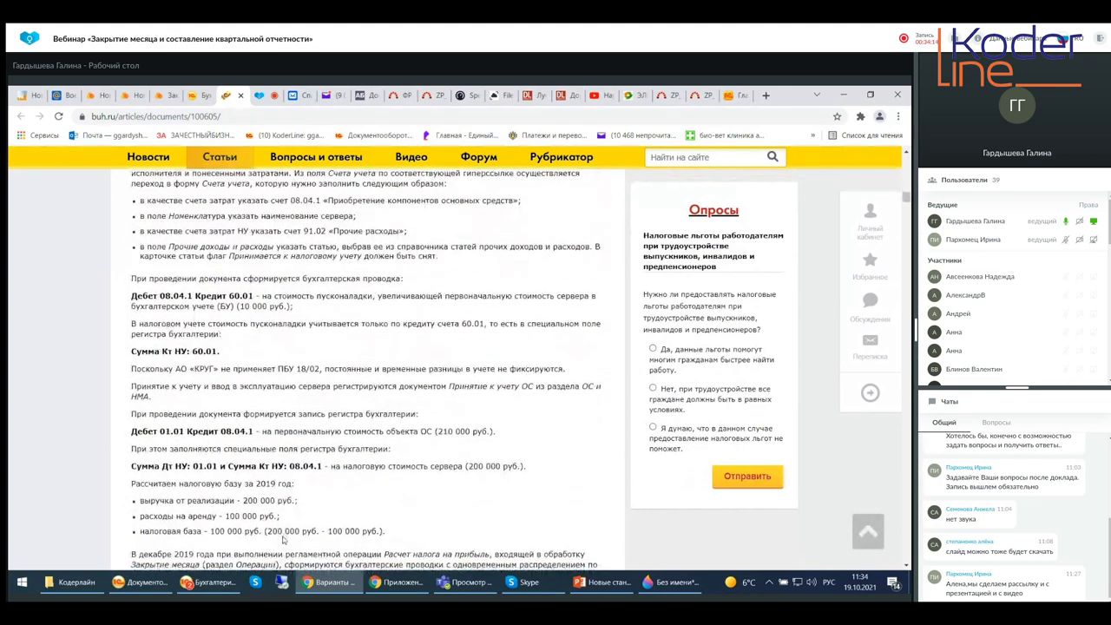
scroll(283, 540, up, 1)
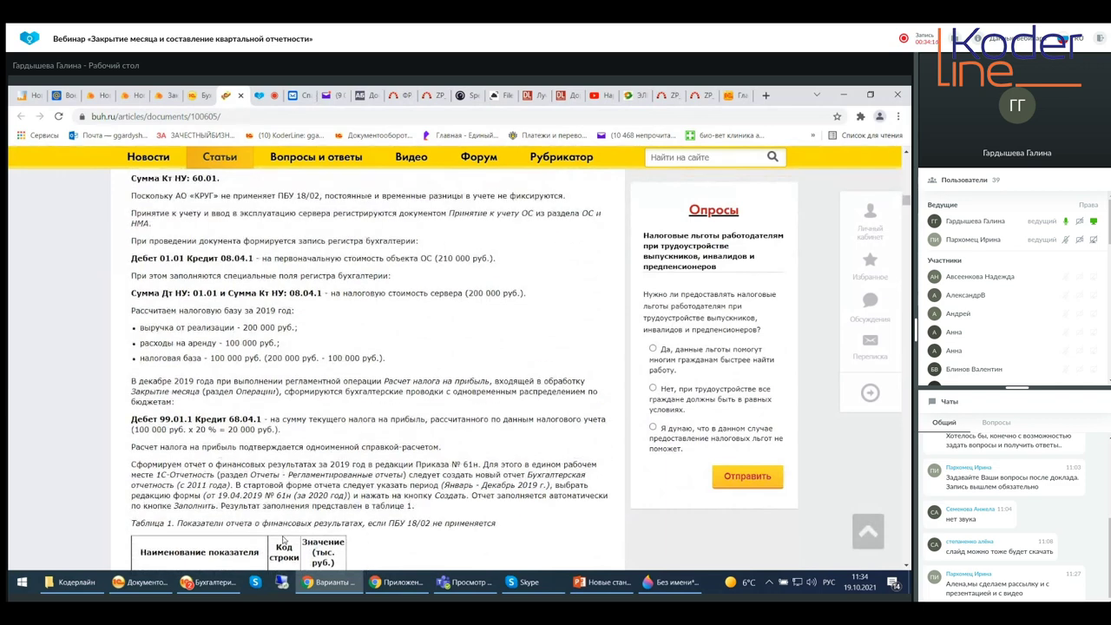
scroll(283, 539, down, 2)
scroll(283, 540, down, 1)
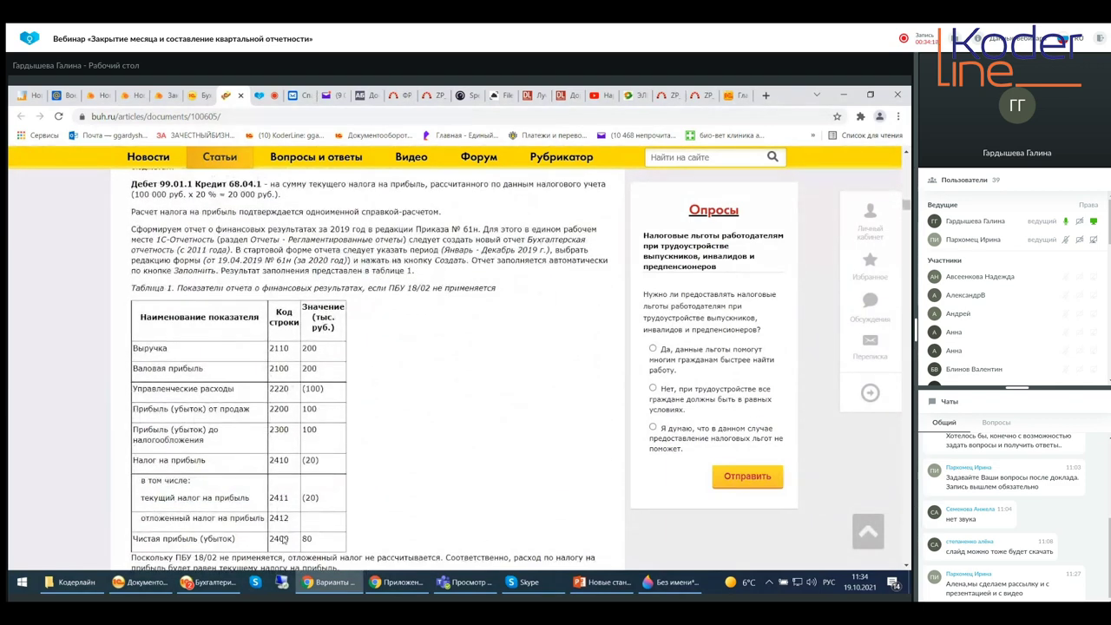
scroll(283, 540, down, 4)
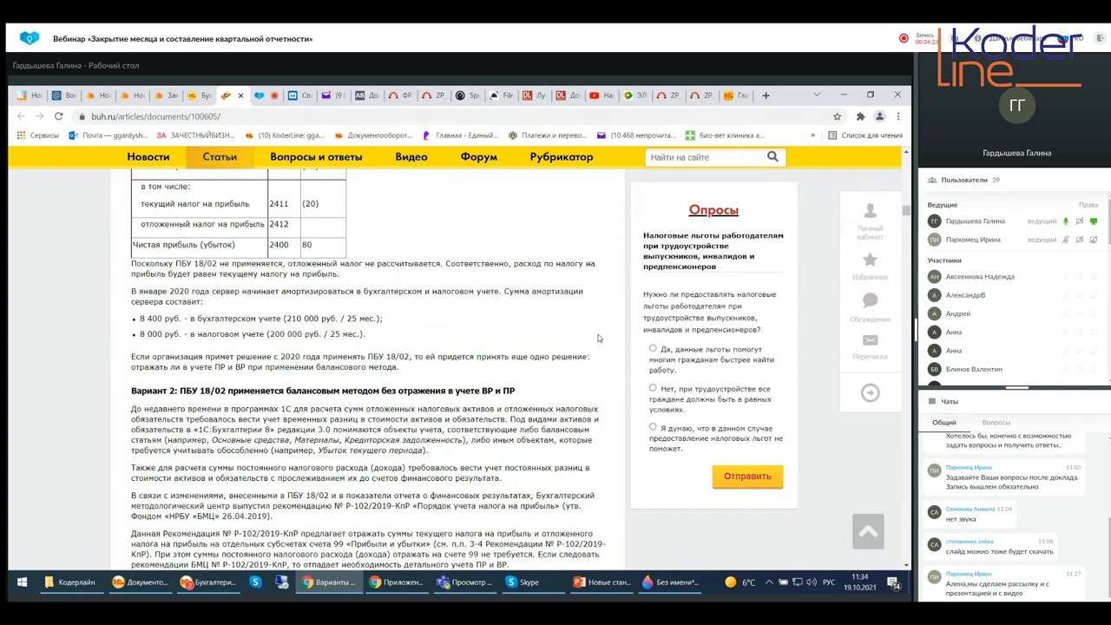
click(239, 96)
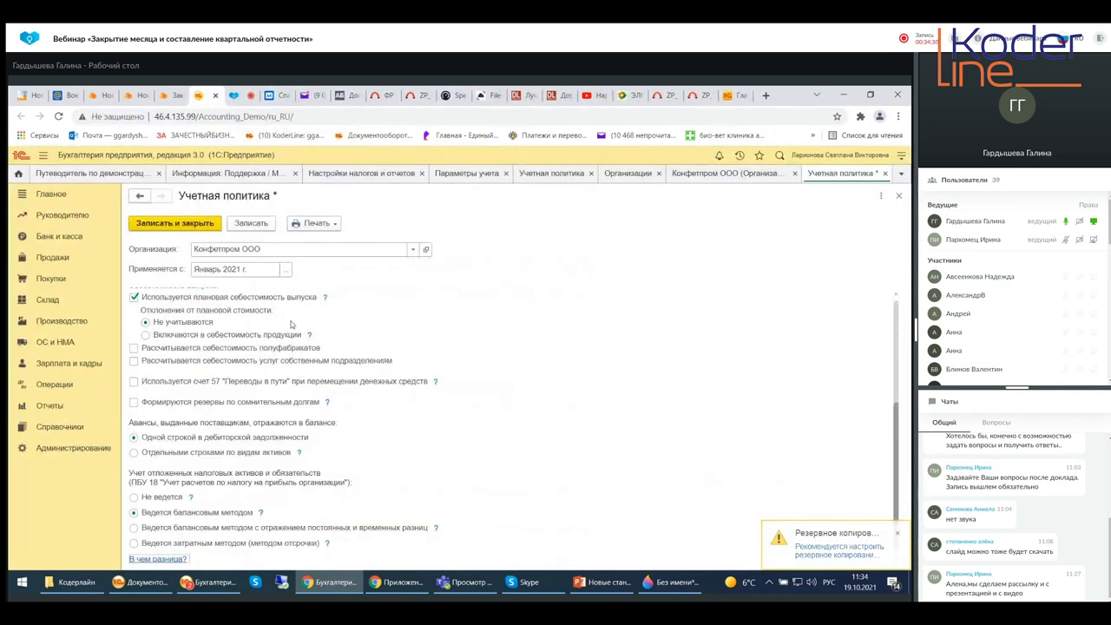
Step: Review the policy settings once more, close the policy without saving the changes, and close the organization's card
scroll(292, 322, up, 3)
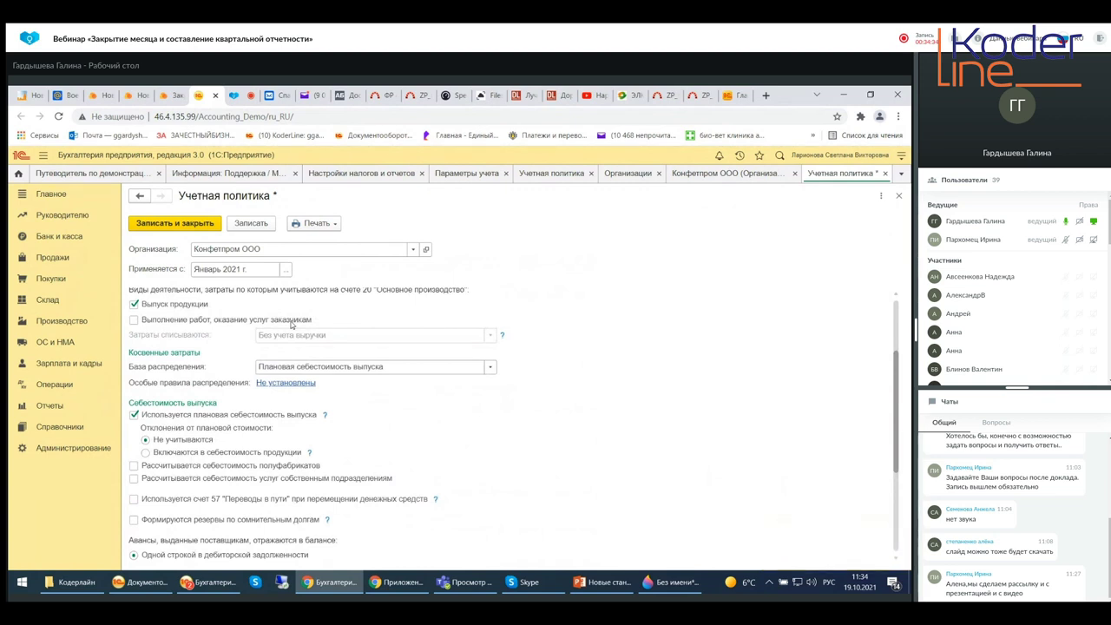
scroll(292, 323, down, 5)
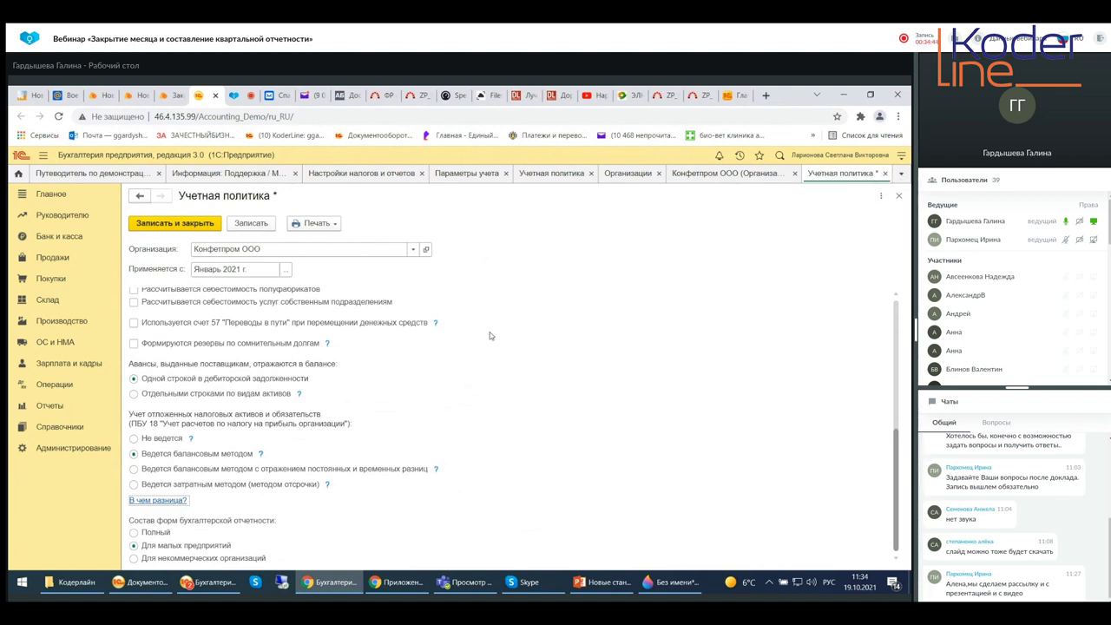
click(898, 195)
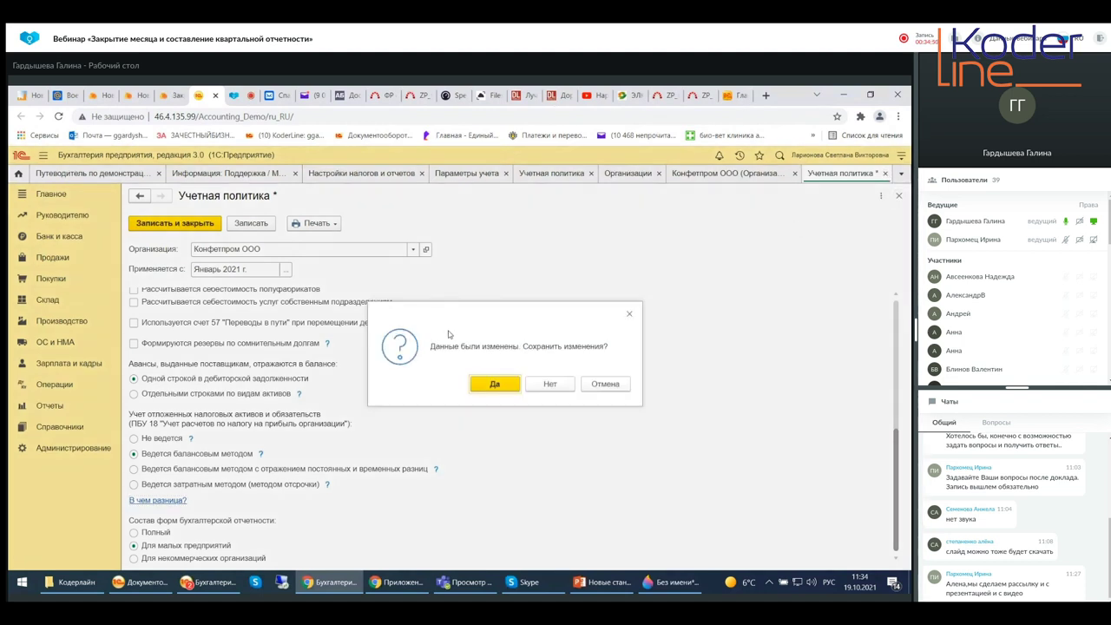
click(549, 387)
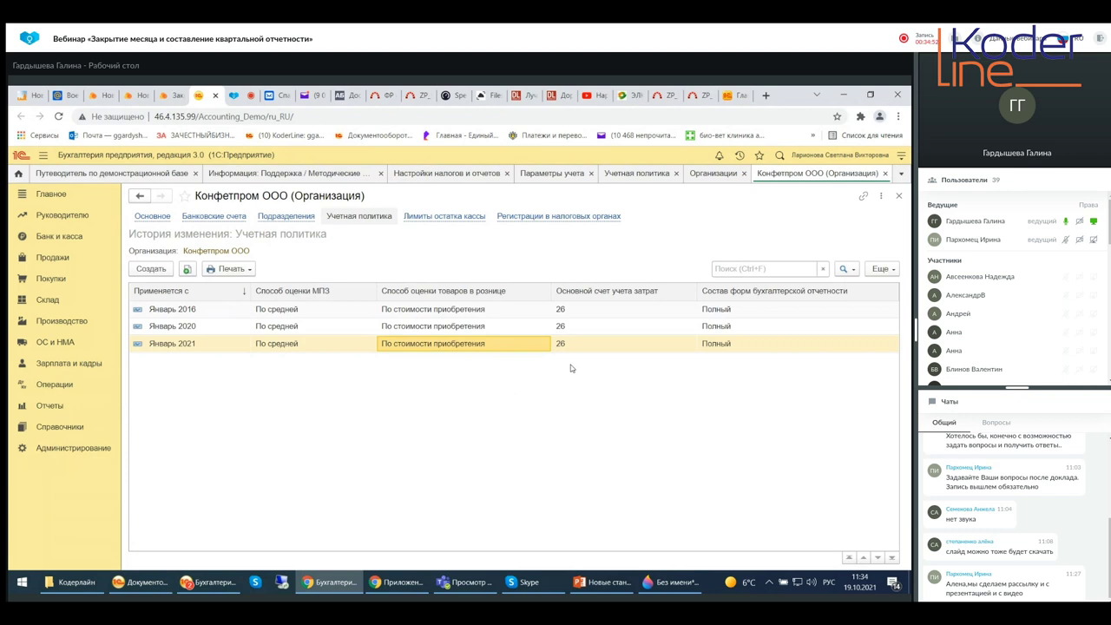
click(898, 194)
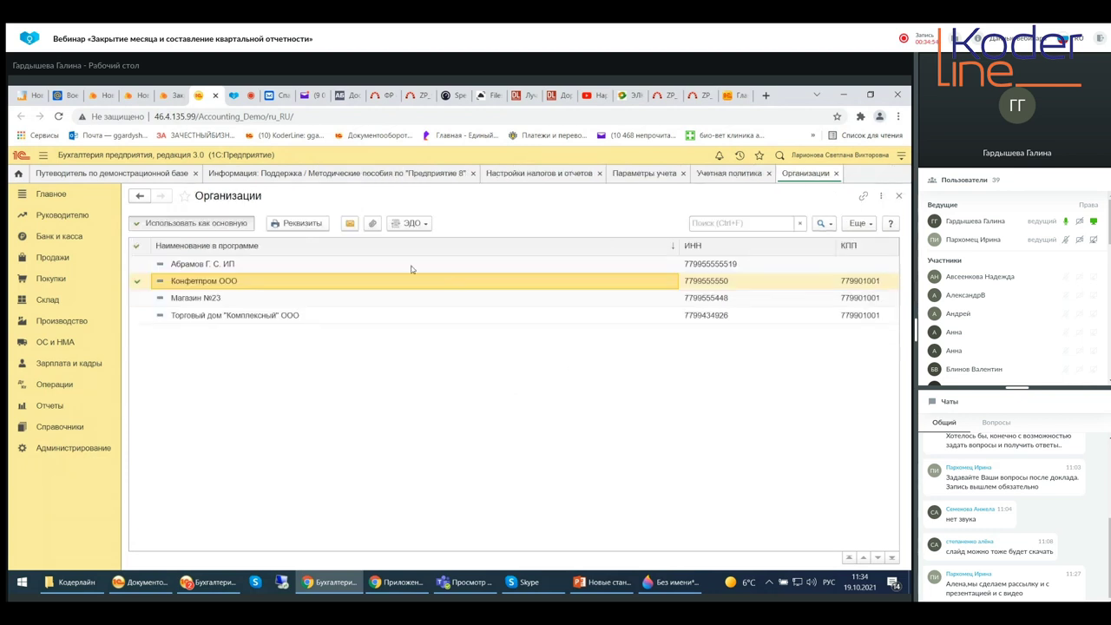
Step: View the main details of Конфетпром ООО again, and open the tax and report settings («Налоги и отчеты»)
double_click(173, 287)
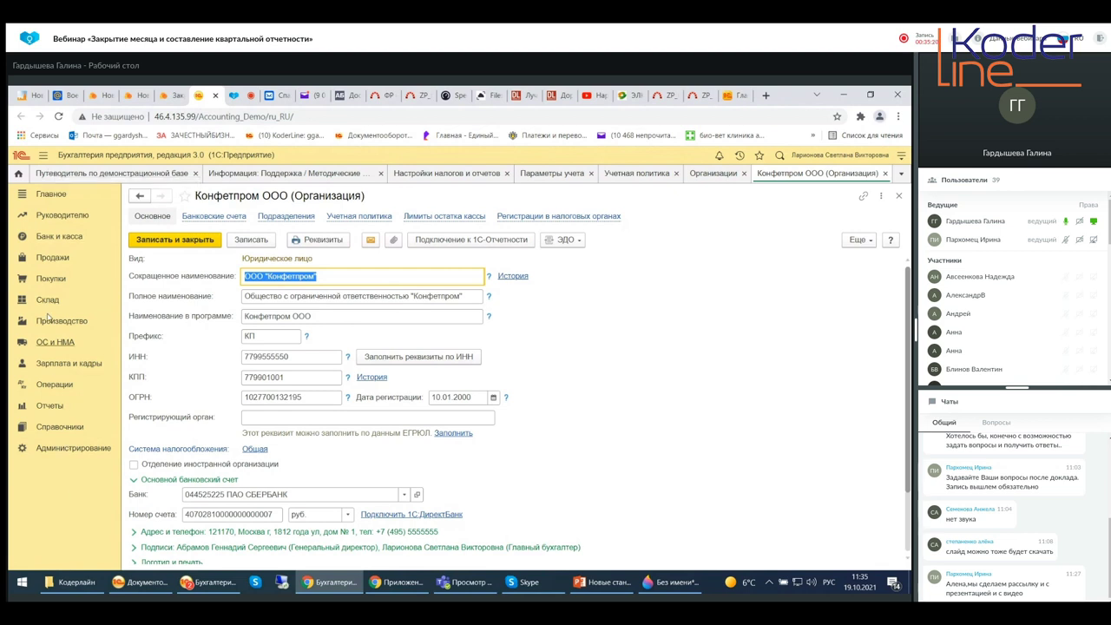
click(59, 199)
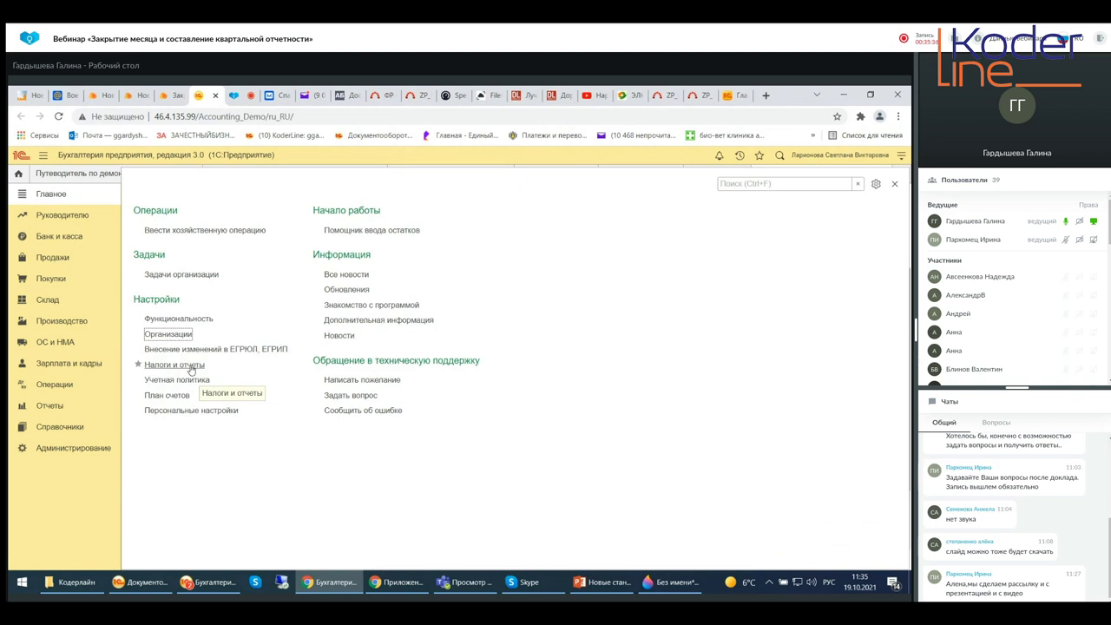
click(198, 367)
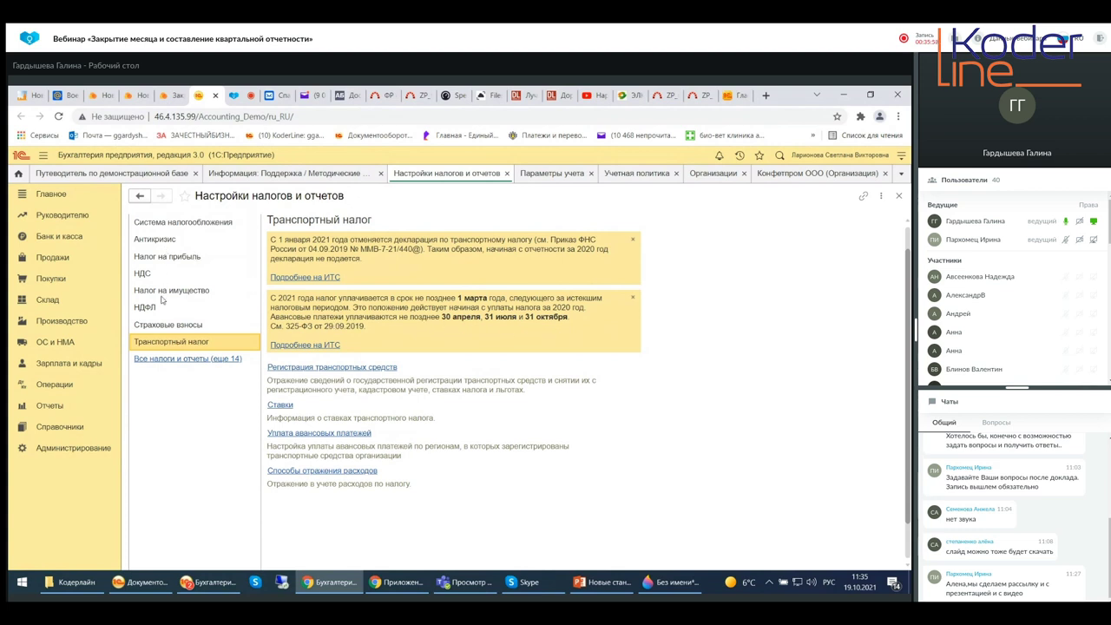
Step: Review the tax system settings («Система налогообложения») and the coronavirus relief measures («Антикризис») for Конфетпром ООО
click(154, 225)
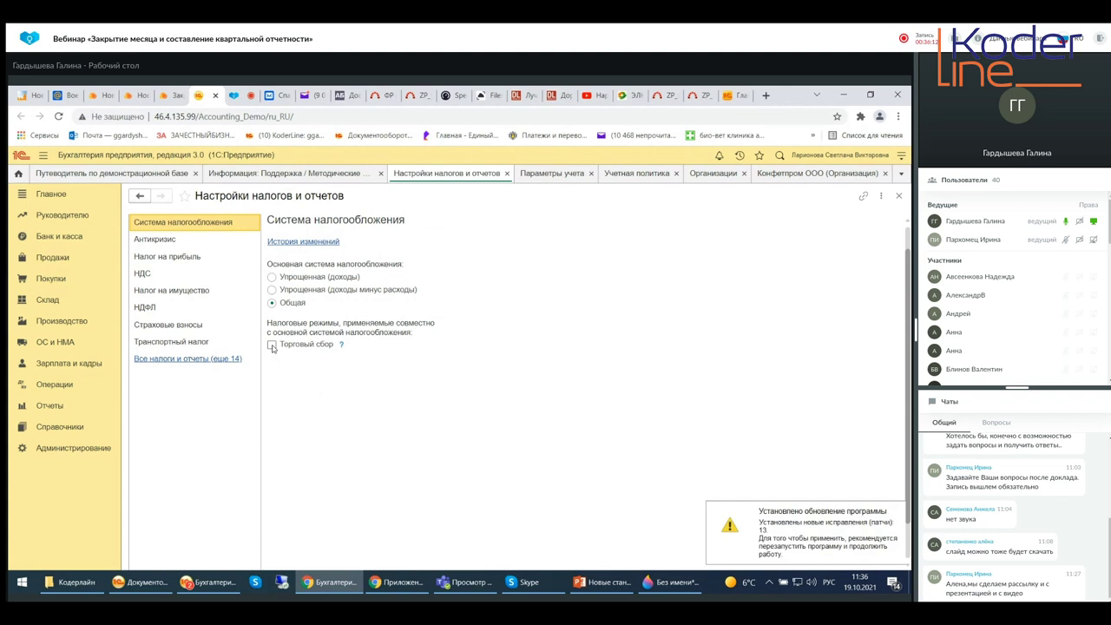
click(164, 243)
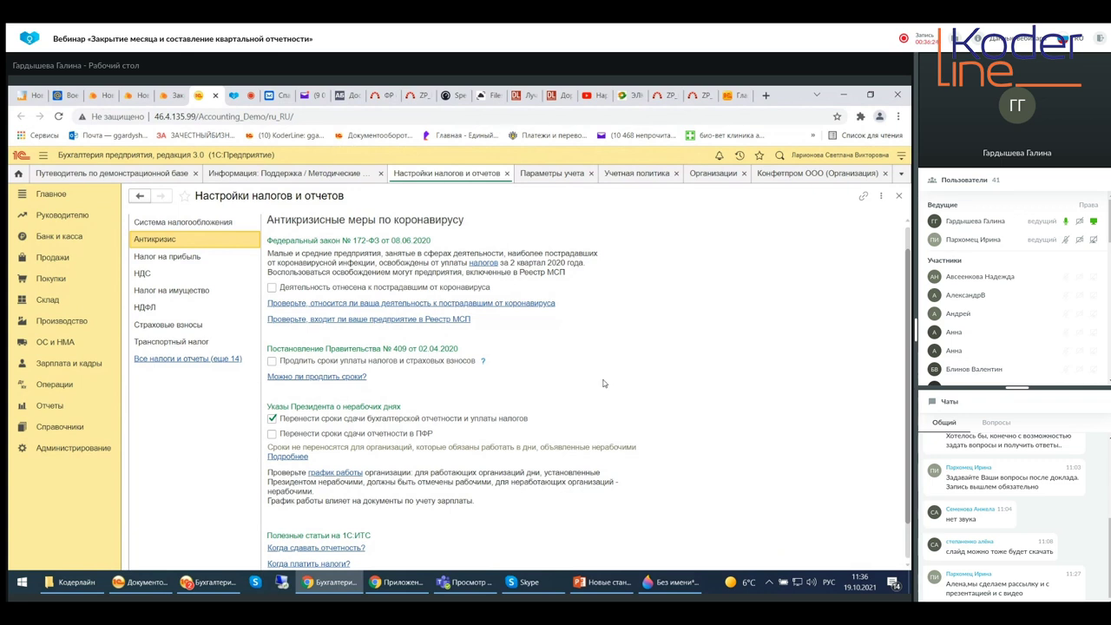
scroll(338, 420, down, 1)
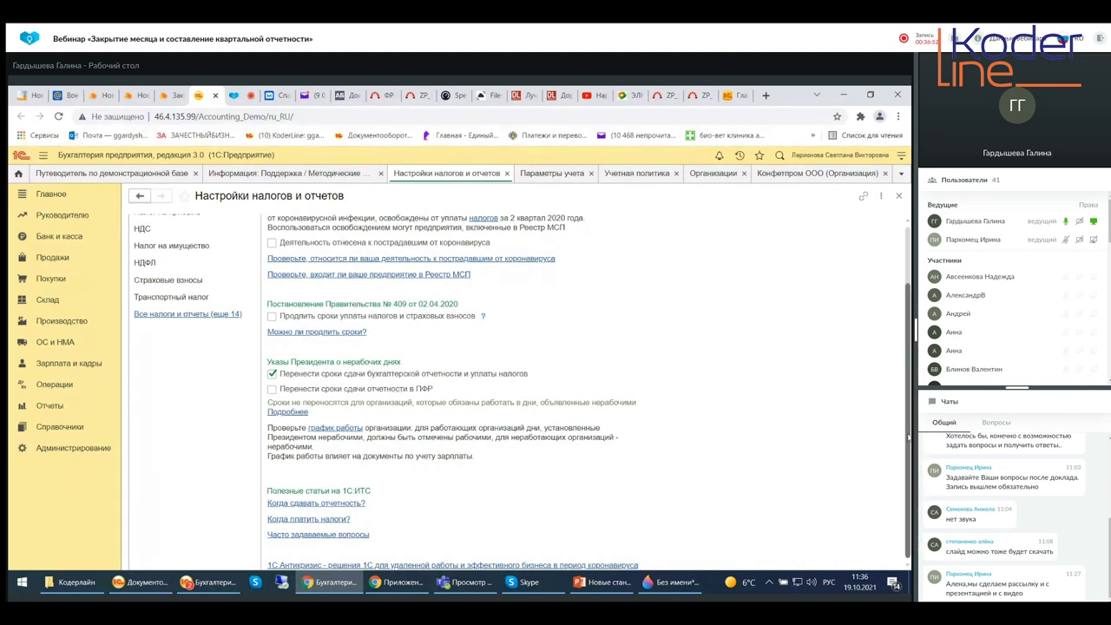
scroll(910, 443, up, 2)
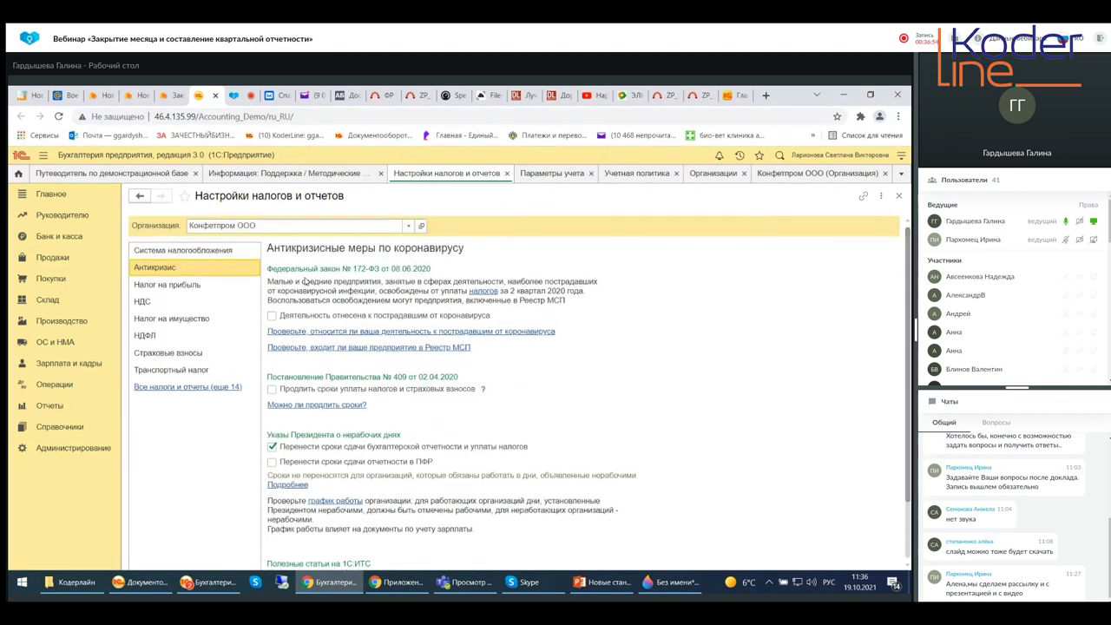
Step: Review the profit tax settings («Налог на прибыль»), view the direct expenses list («Перечень прямых расходов»), and close that list
click(145, 286)
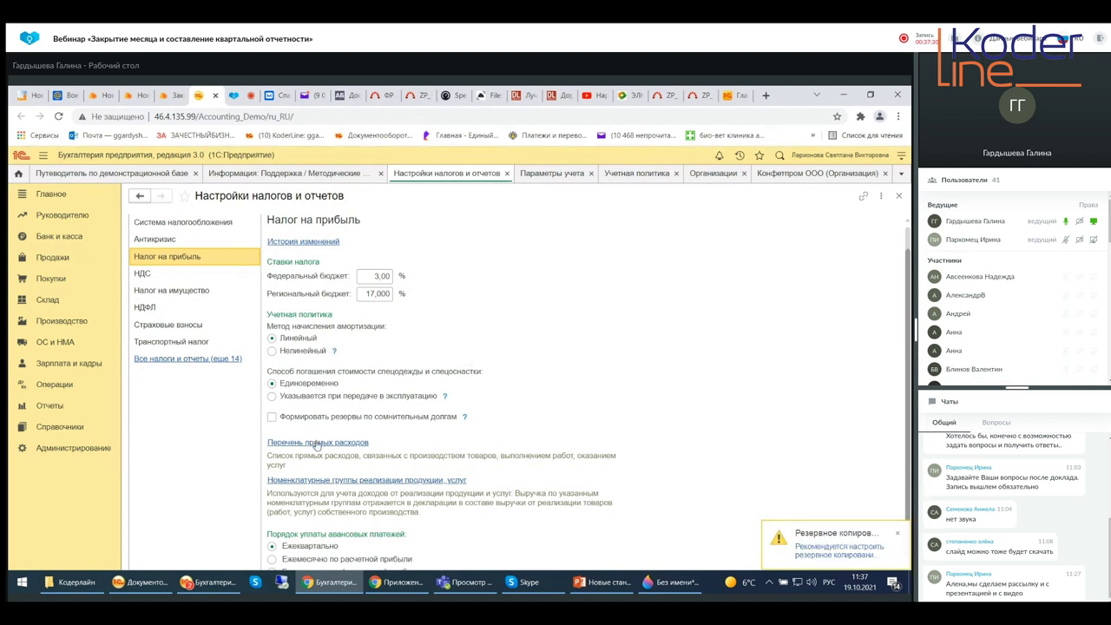
scroll(317, 442, down, 1)
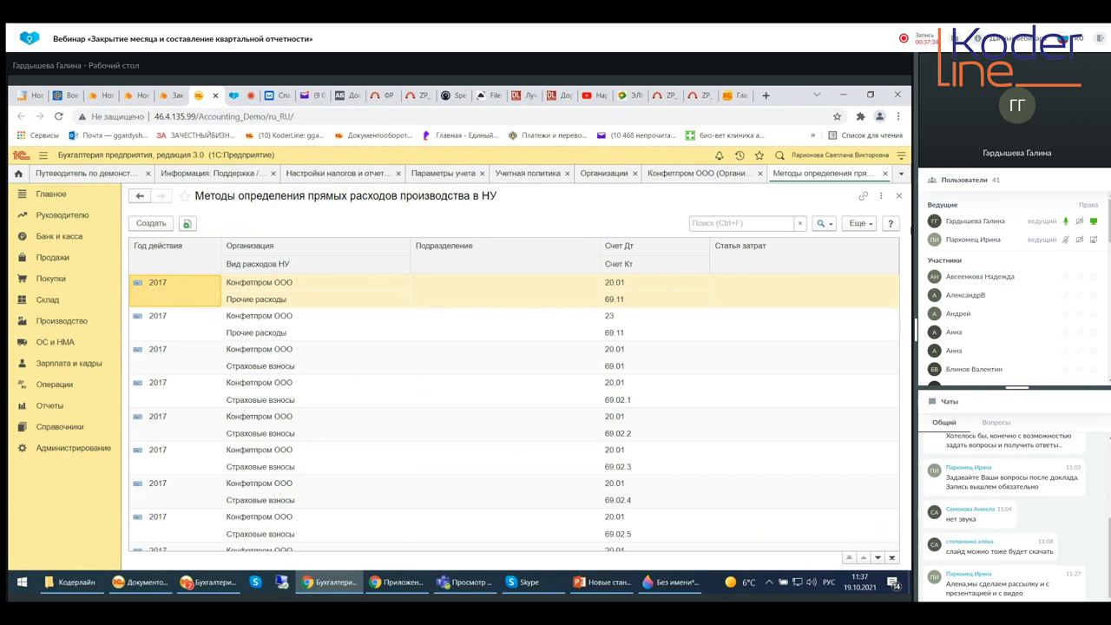
click(899, 197)
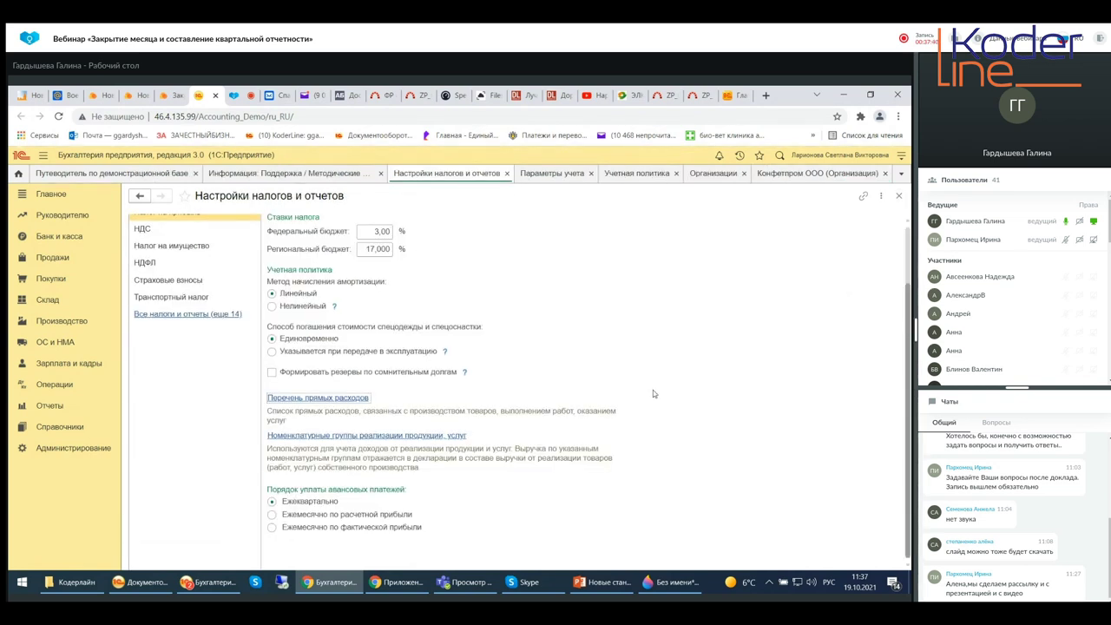